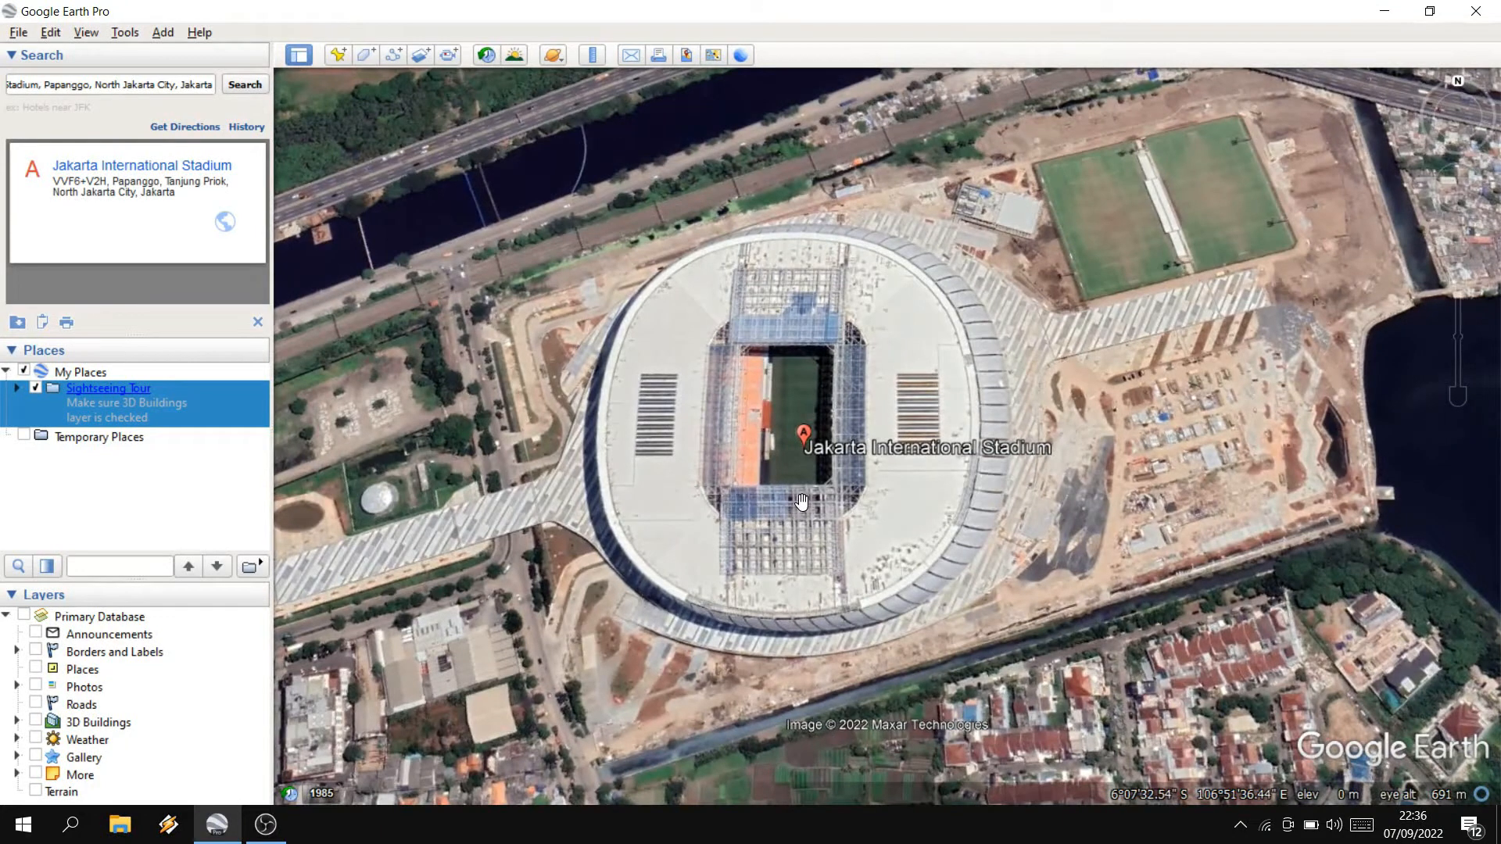
- Add a placemark named "jis" at Jakarta International Stadium, keeping the default position
left_click(339, 55)
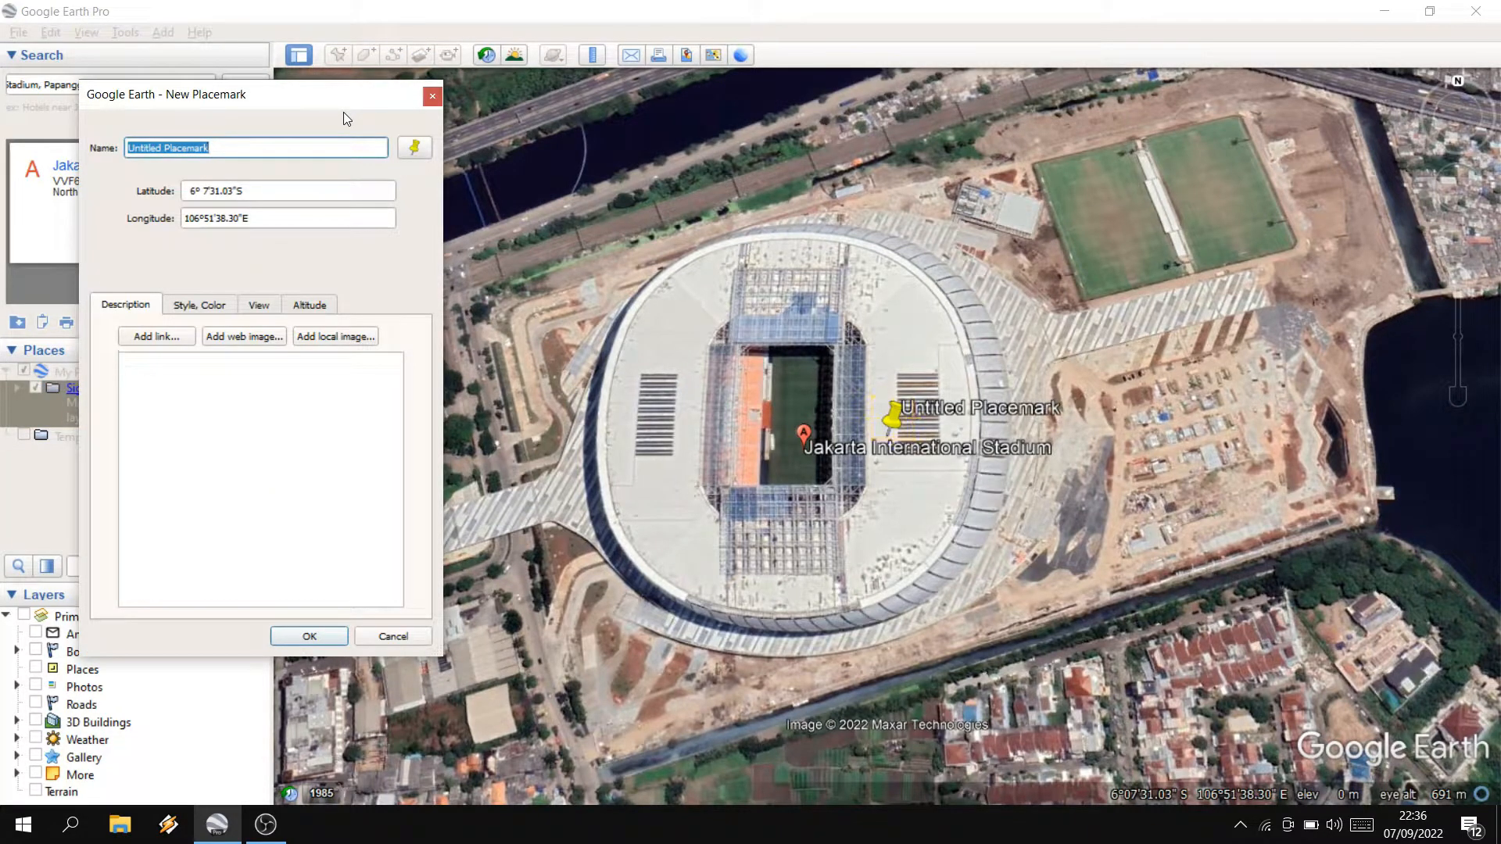
type("jis")
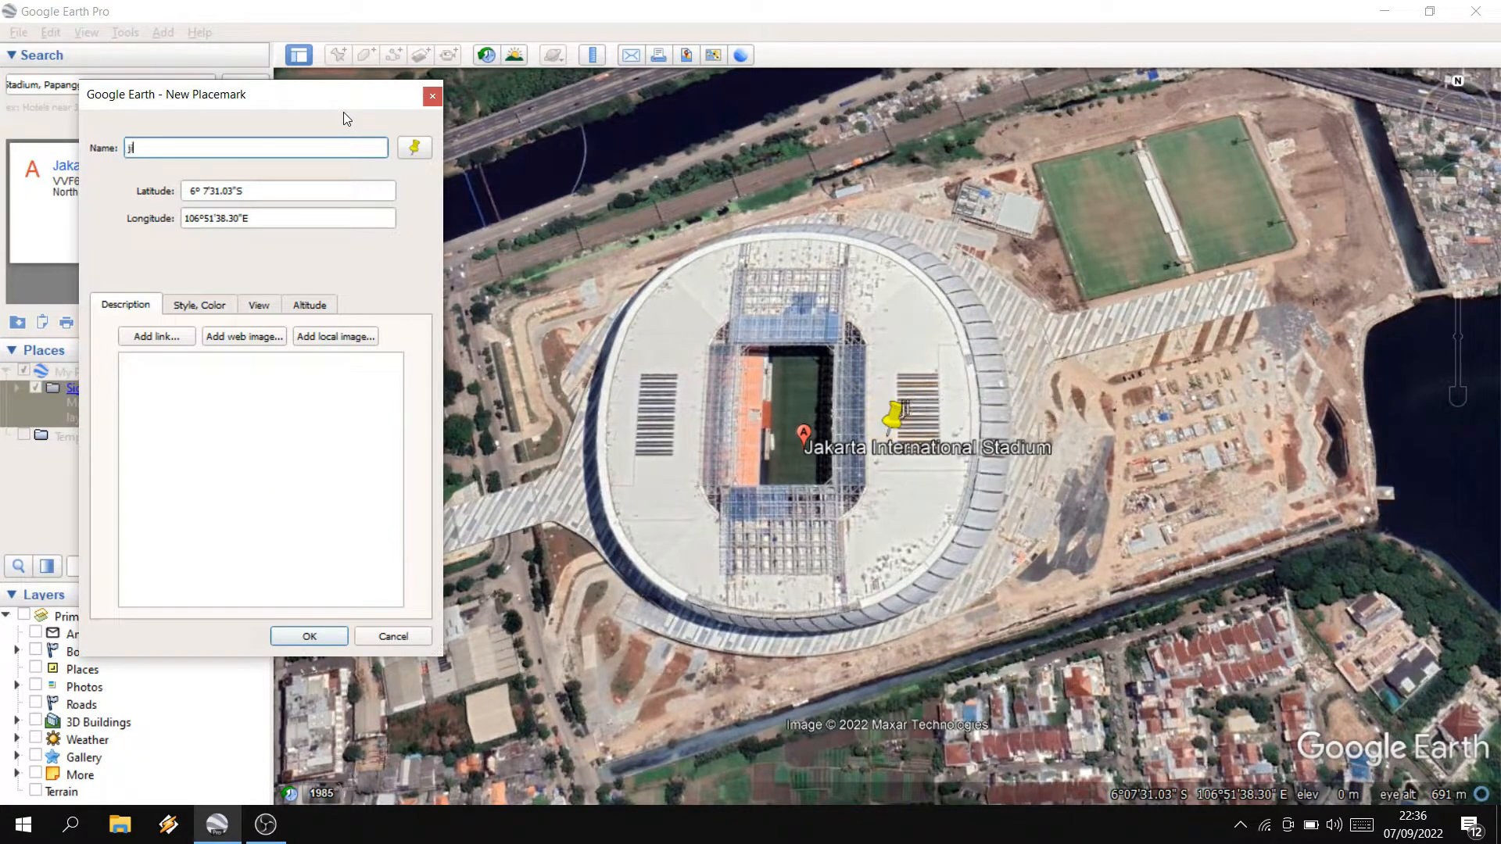
left_click(310, 638)
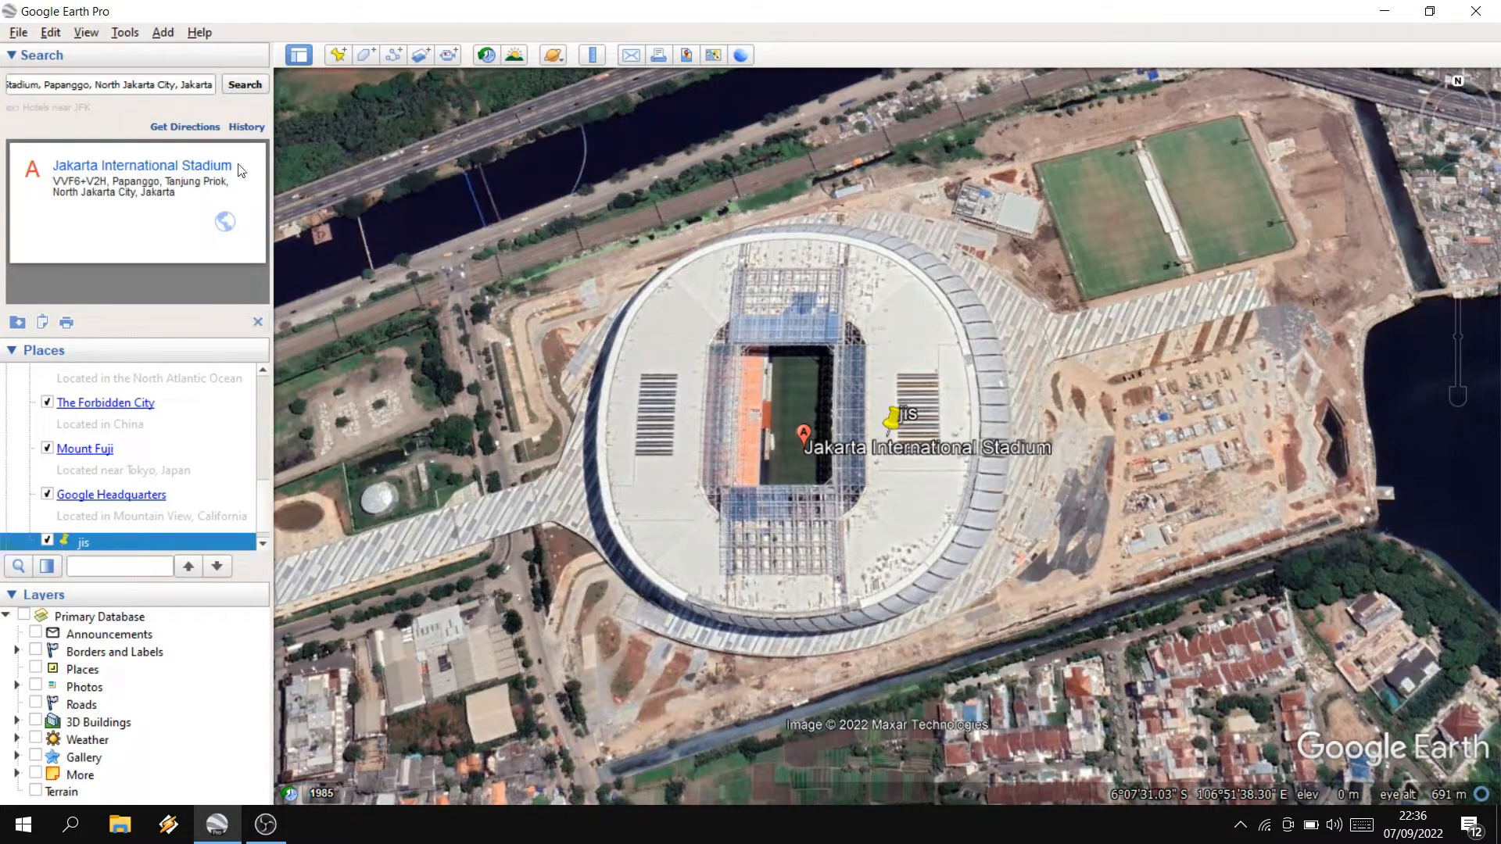
- Clear the whole search history and close the search results
left_click(247, 130)
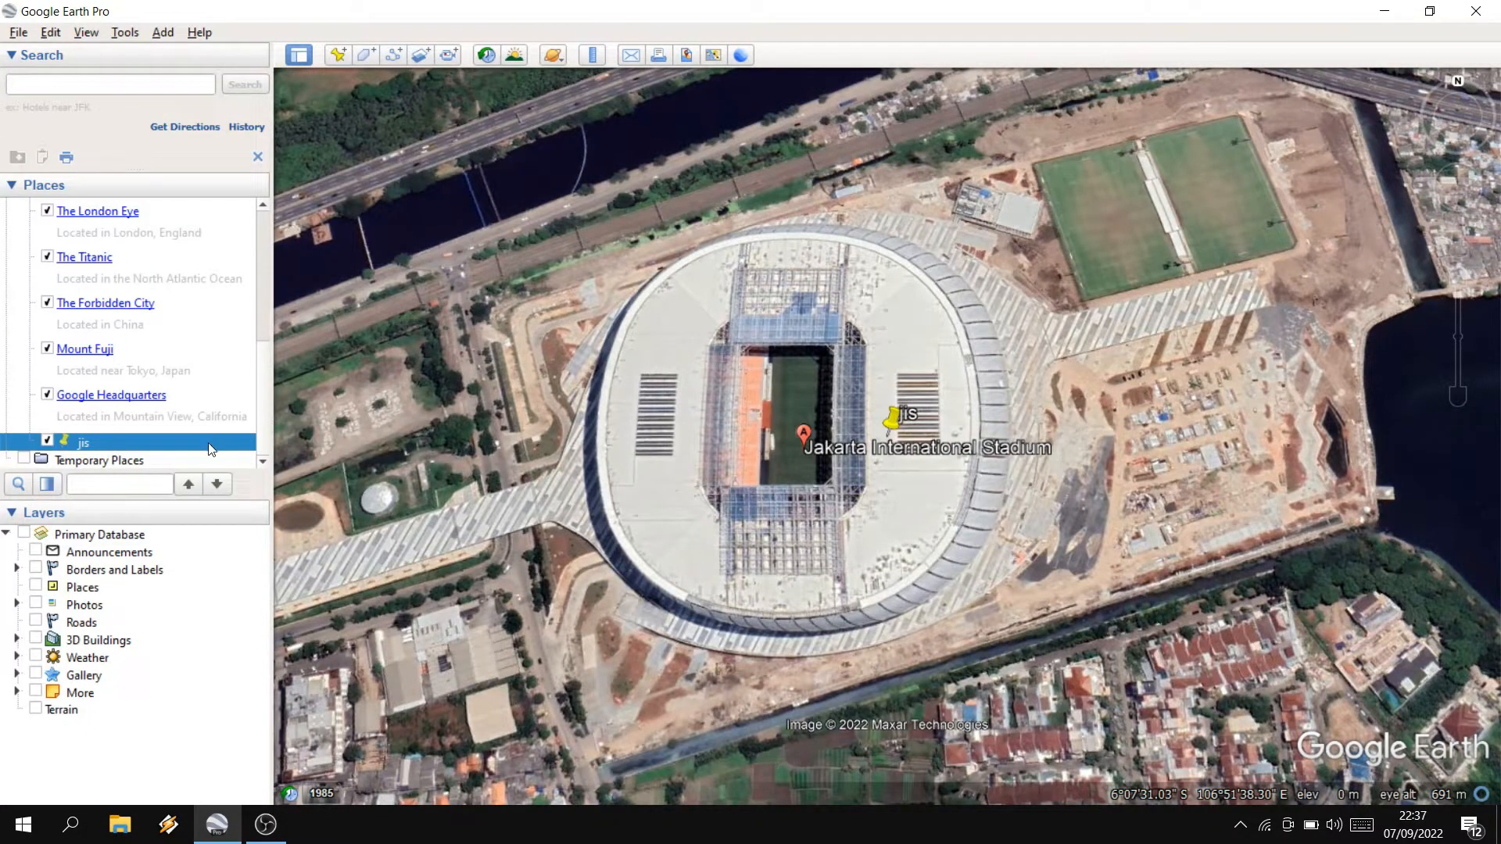
left_click(246, 126)
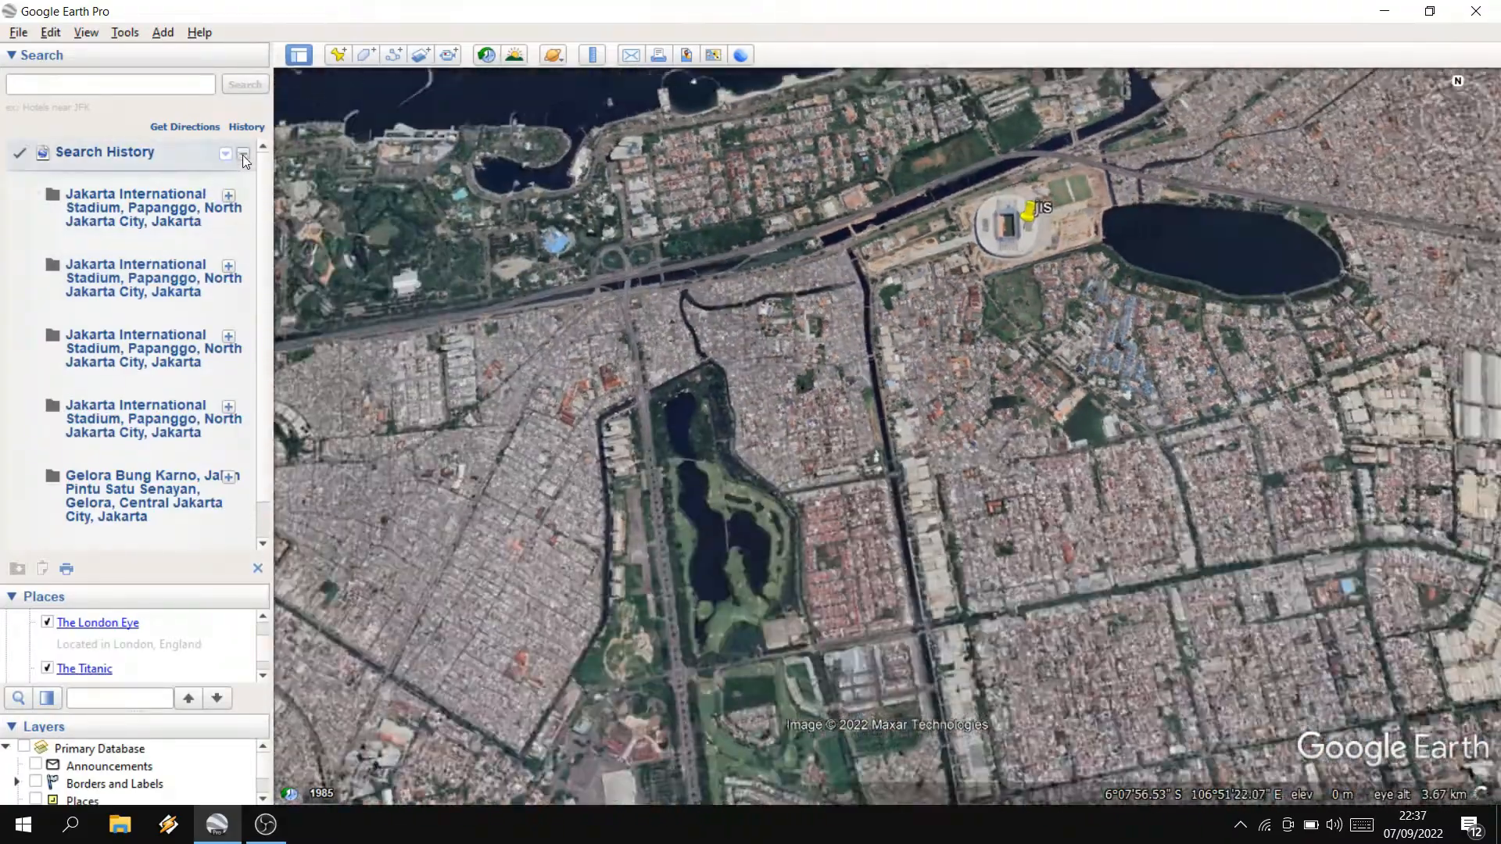
left_click(243, 154)
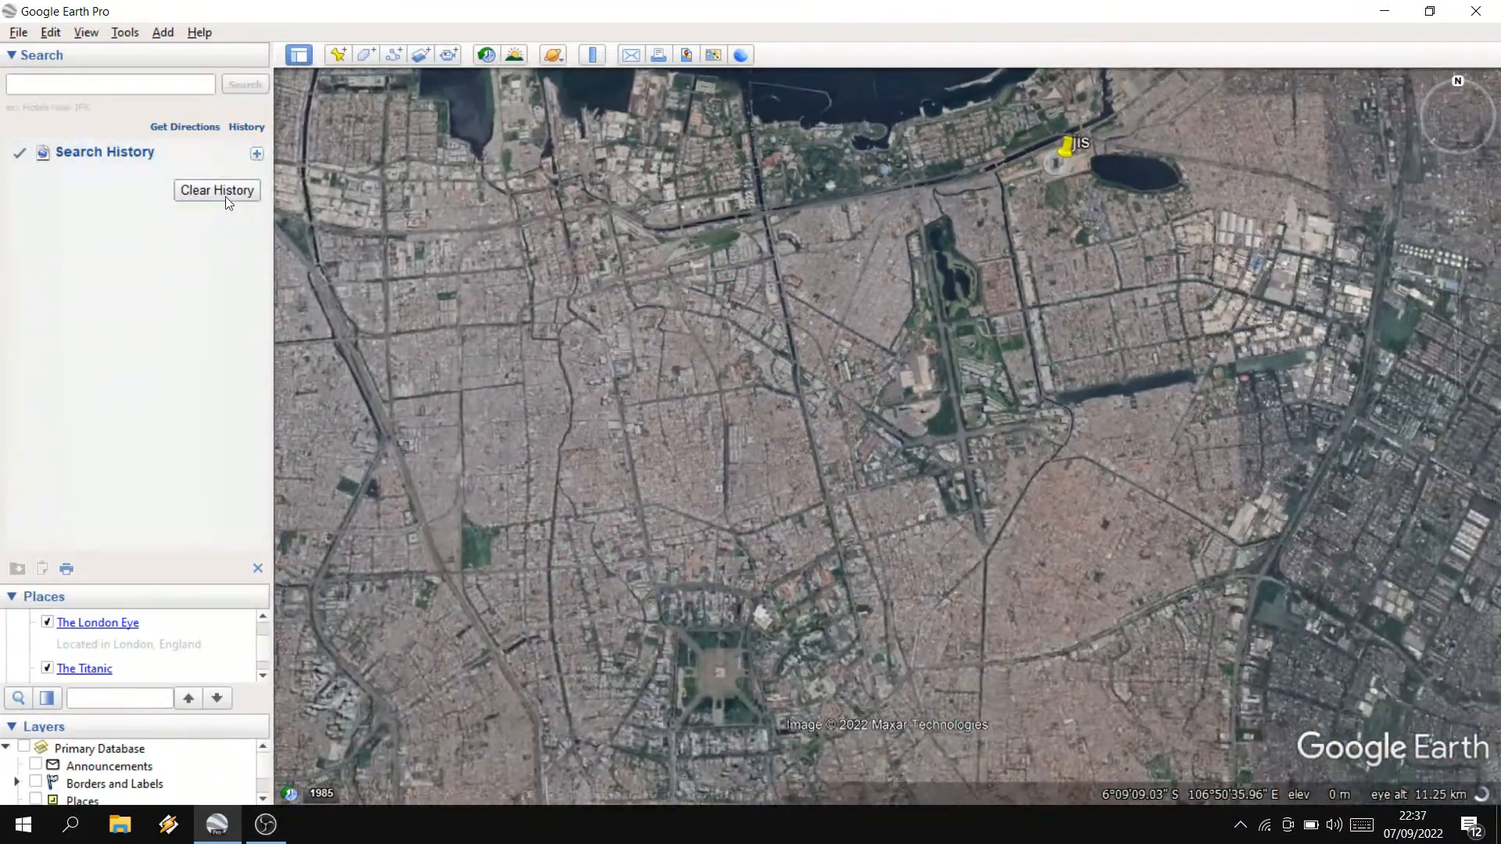
left_click(225, 196)
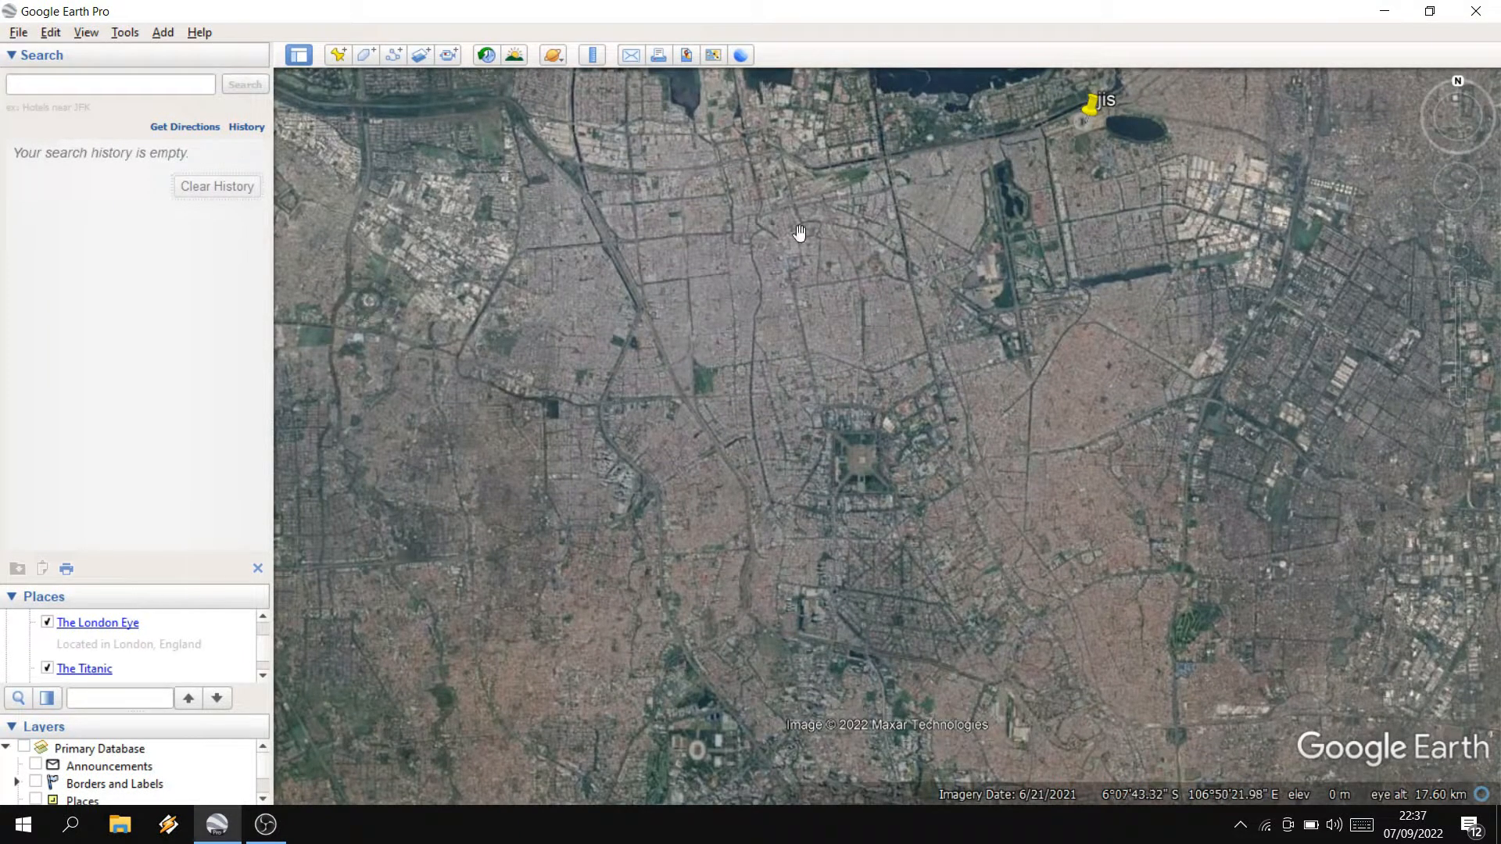
scroll(193, 663, "down", 2)
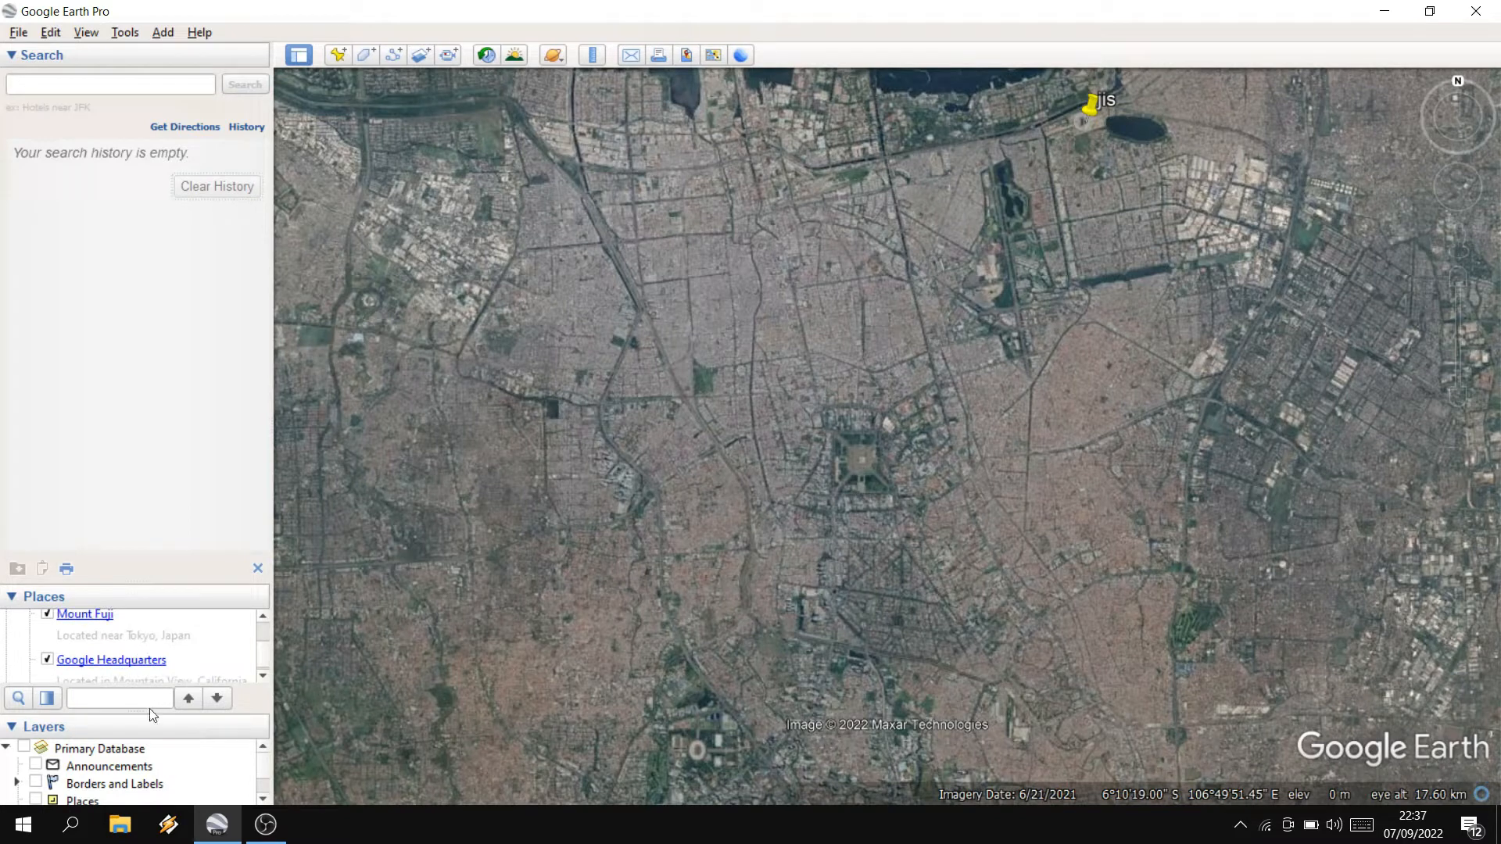
scroll(207, 644, "up", 2)
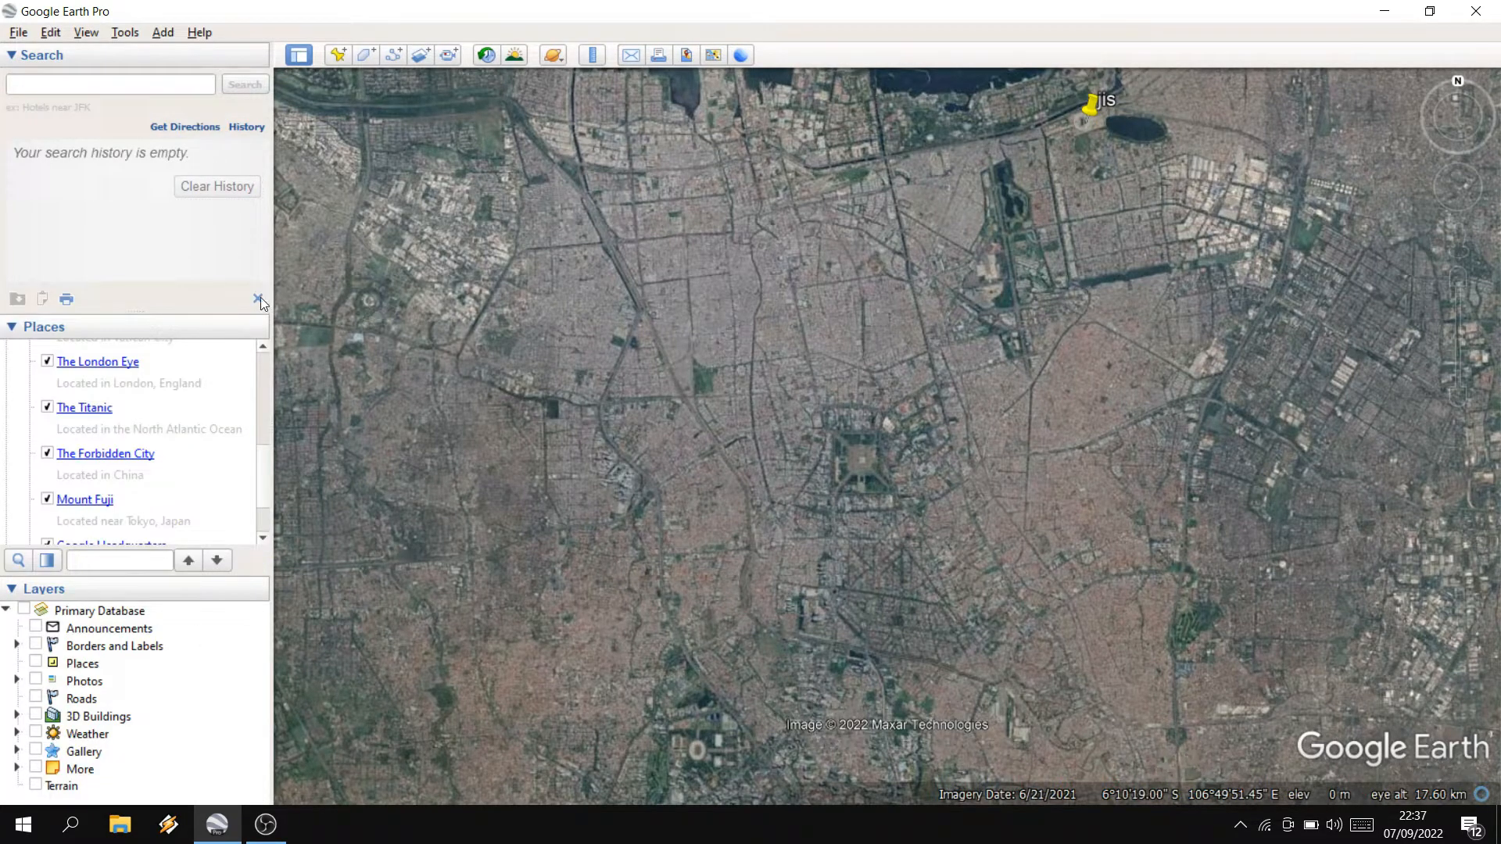
left_click(259, 299)
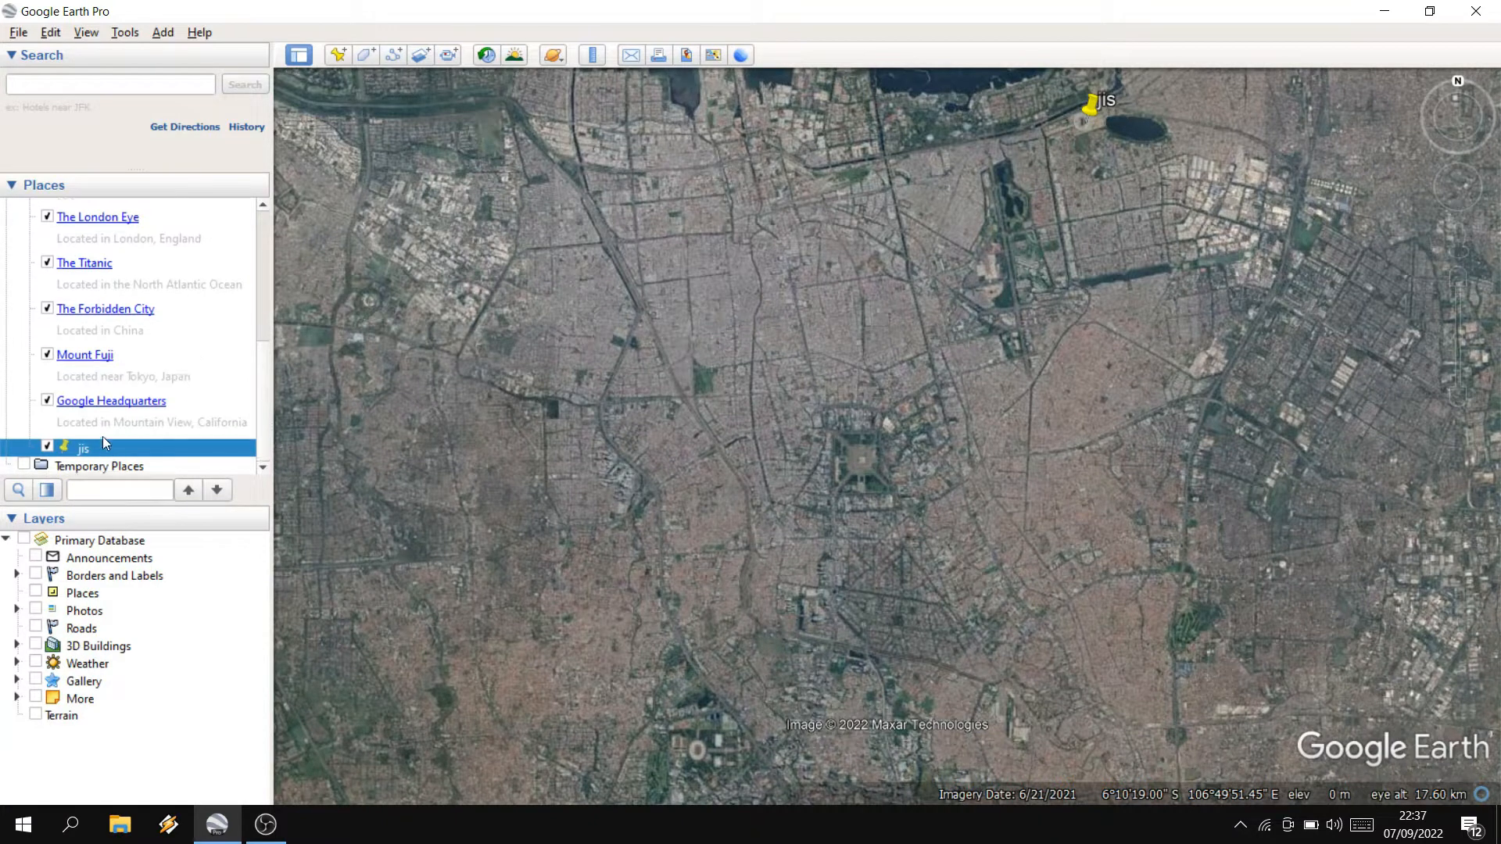
- Hide the sightseeing places Google Headquarters, Mount Fuji, The Forbidden City, The Titanic and The London Eye
left_click(10, 186)
left_click(15, 278)
left_click(48, 401)
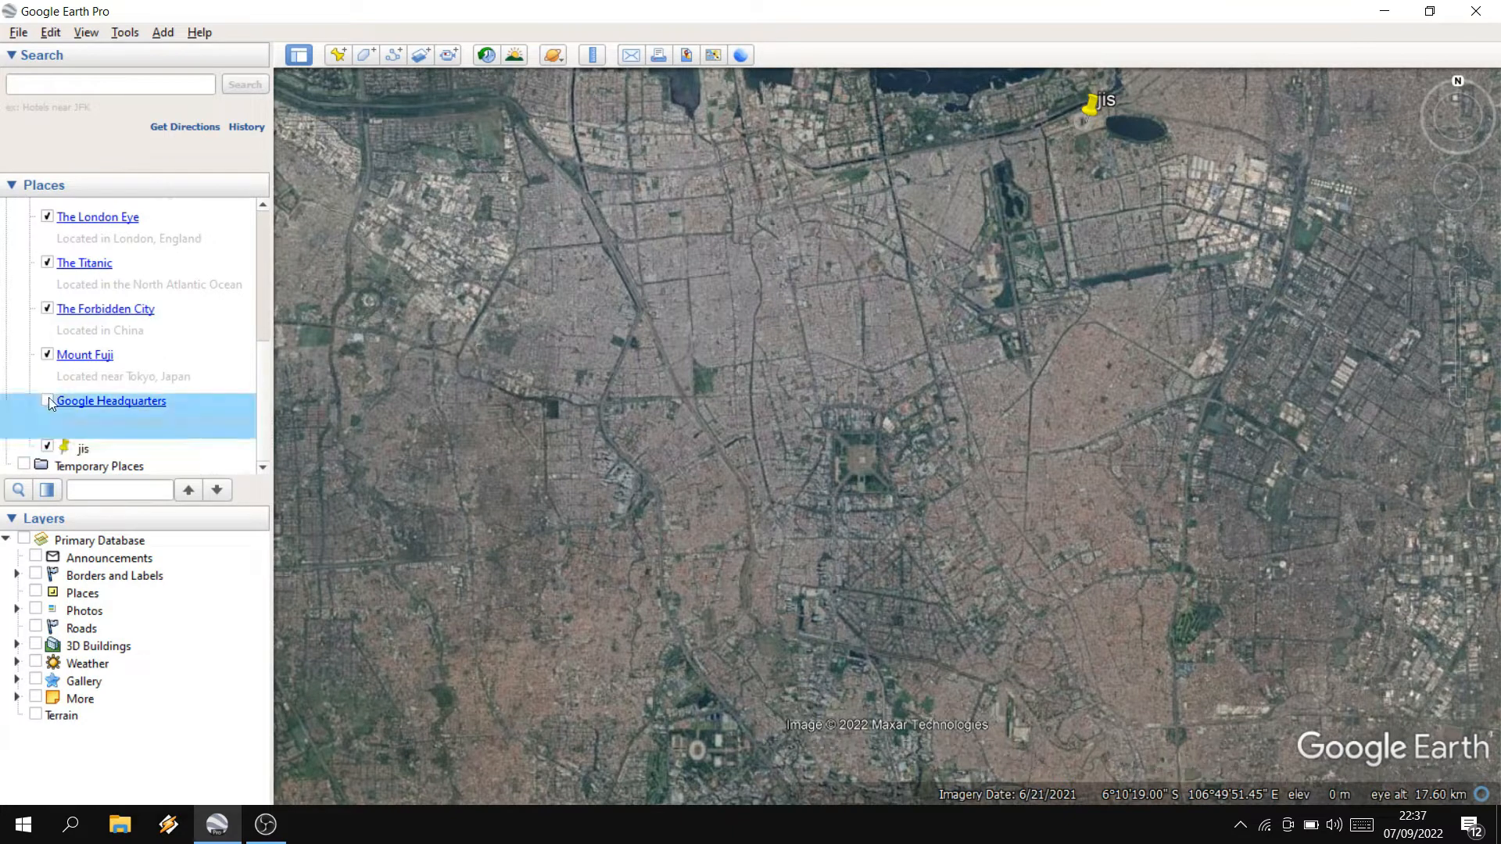
left_click(48, 355)
left_click(47, 309)
left_click(47, 263)
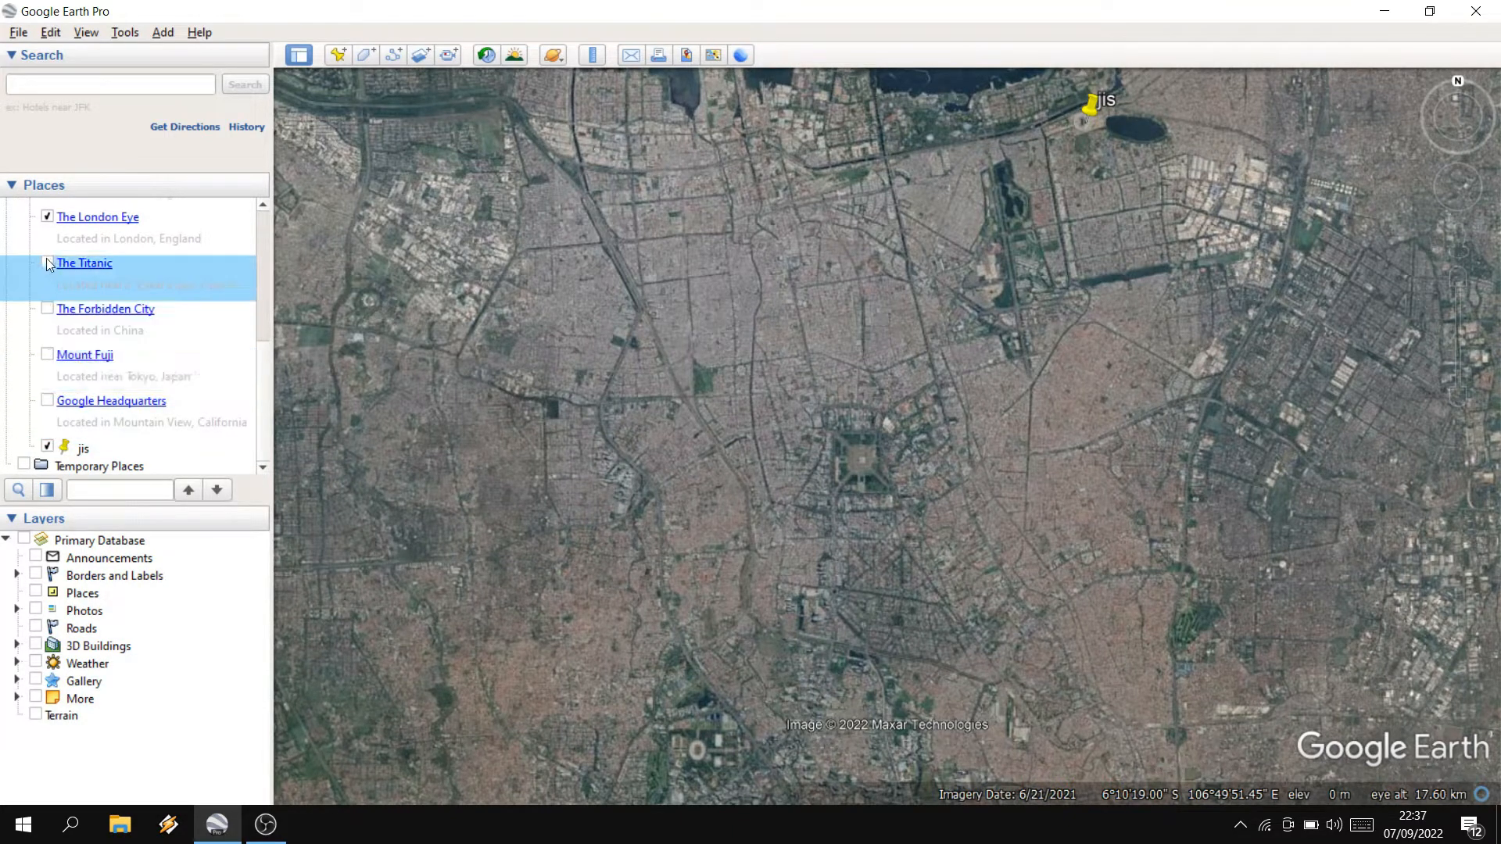
left_click(47, 218)
- Fly to the jis placemark and hide its marker on the map
double_click(83, 449)
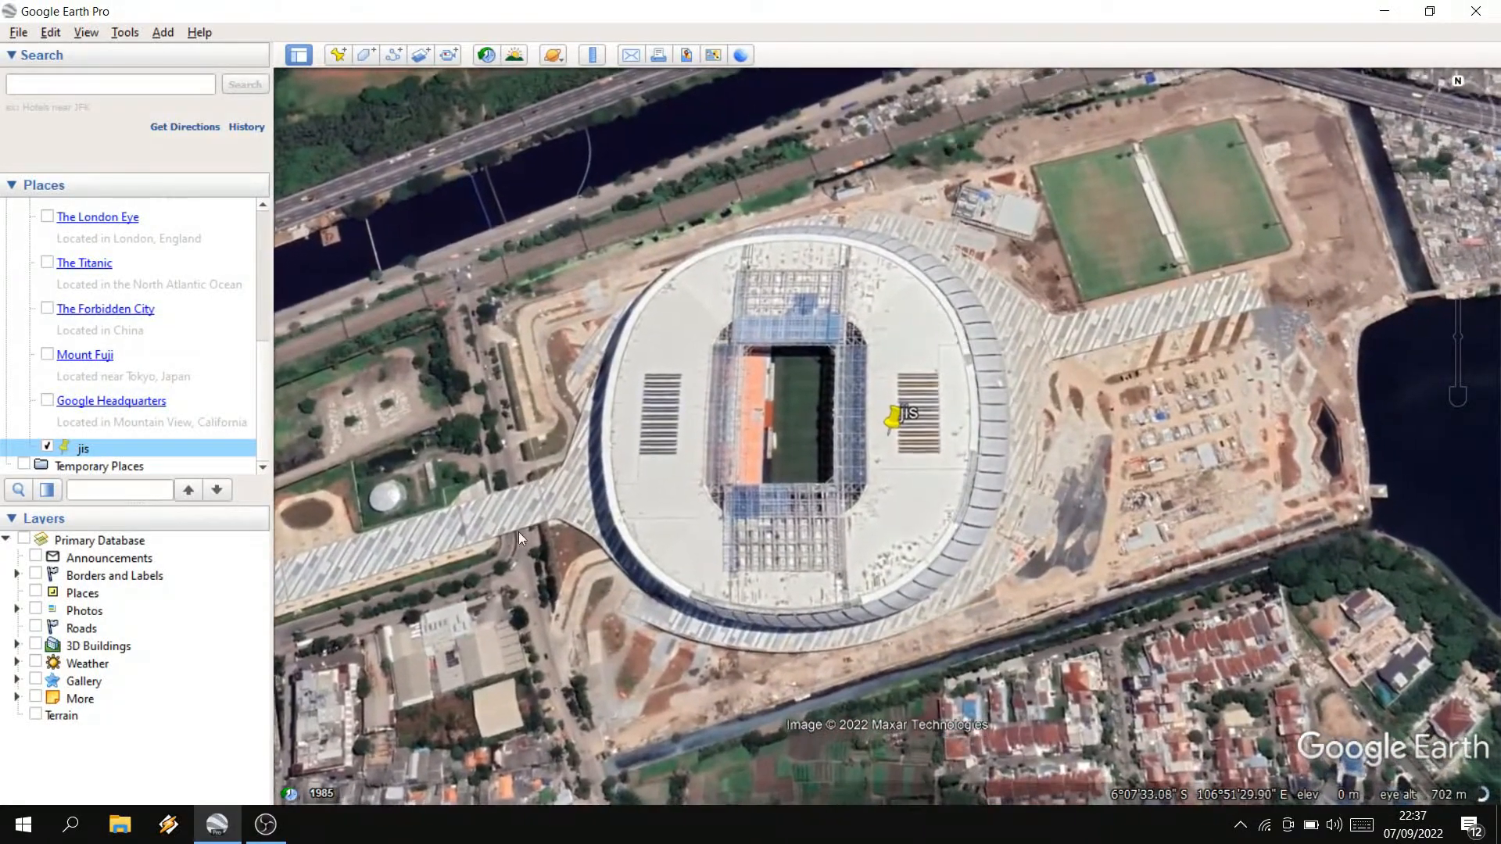
middle_click_drag(527, 530, 512, 688)
middle_click_drag(693, 581, 693, 641)
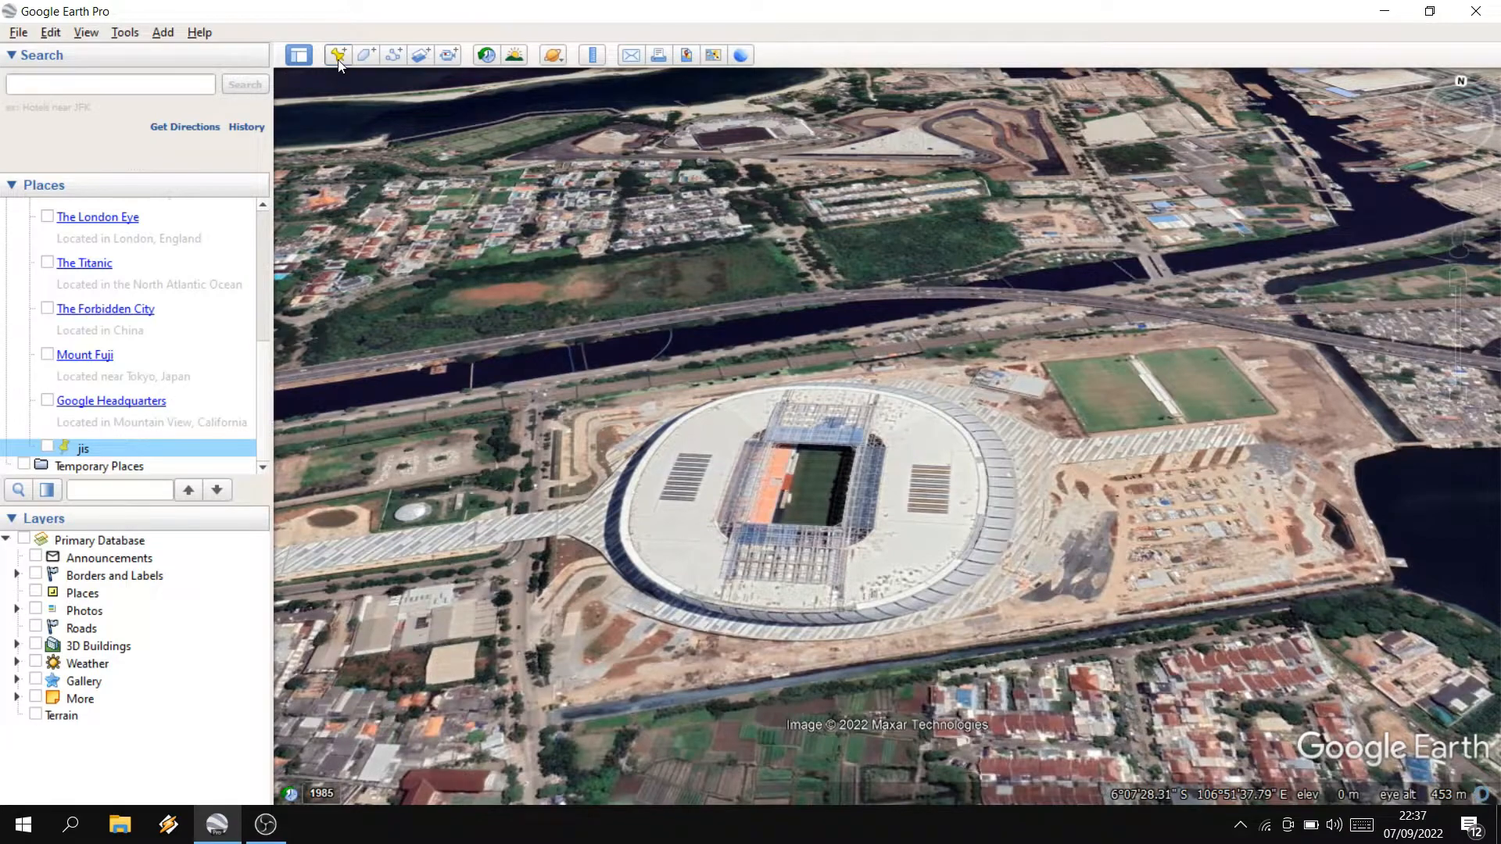
- Add a placemark named "jis01" on the construction ground southeast of the stadium, saving an oblique view of it
scroll(716, 488, "down", 3)
scroll(716, 488, "up", 5)
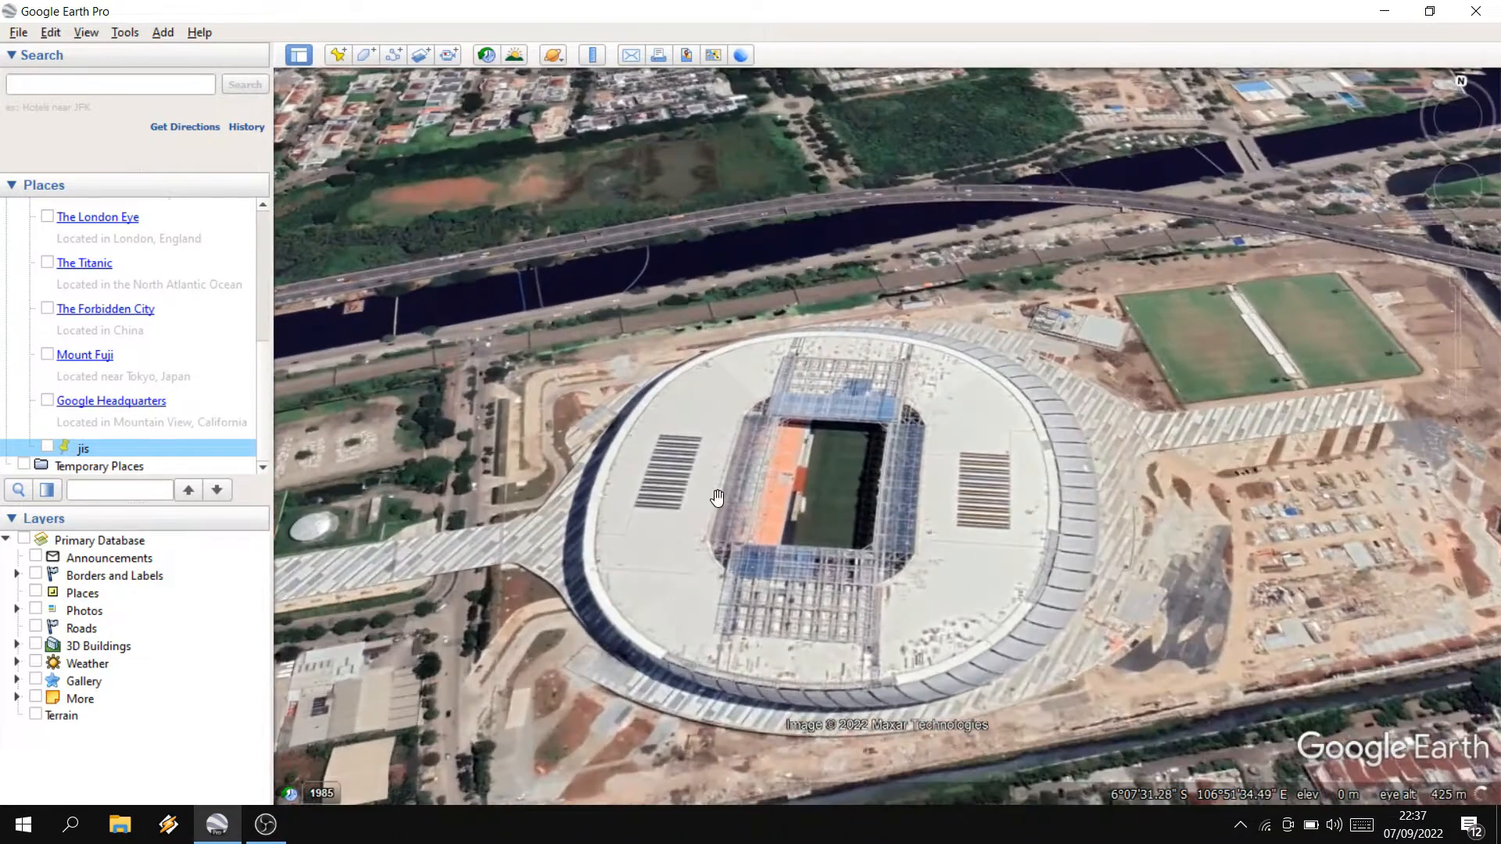
left_click_drag(715, 489, 425, 310)
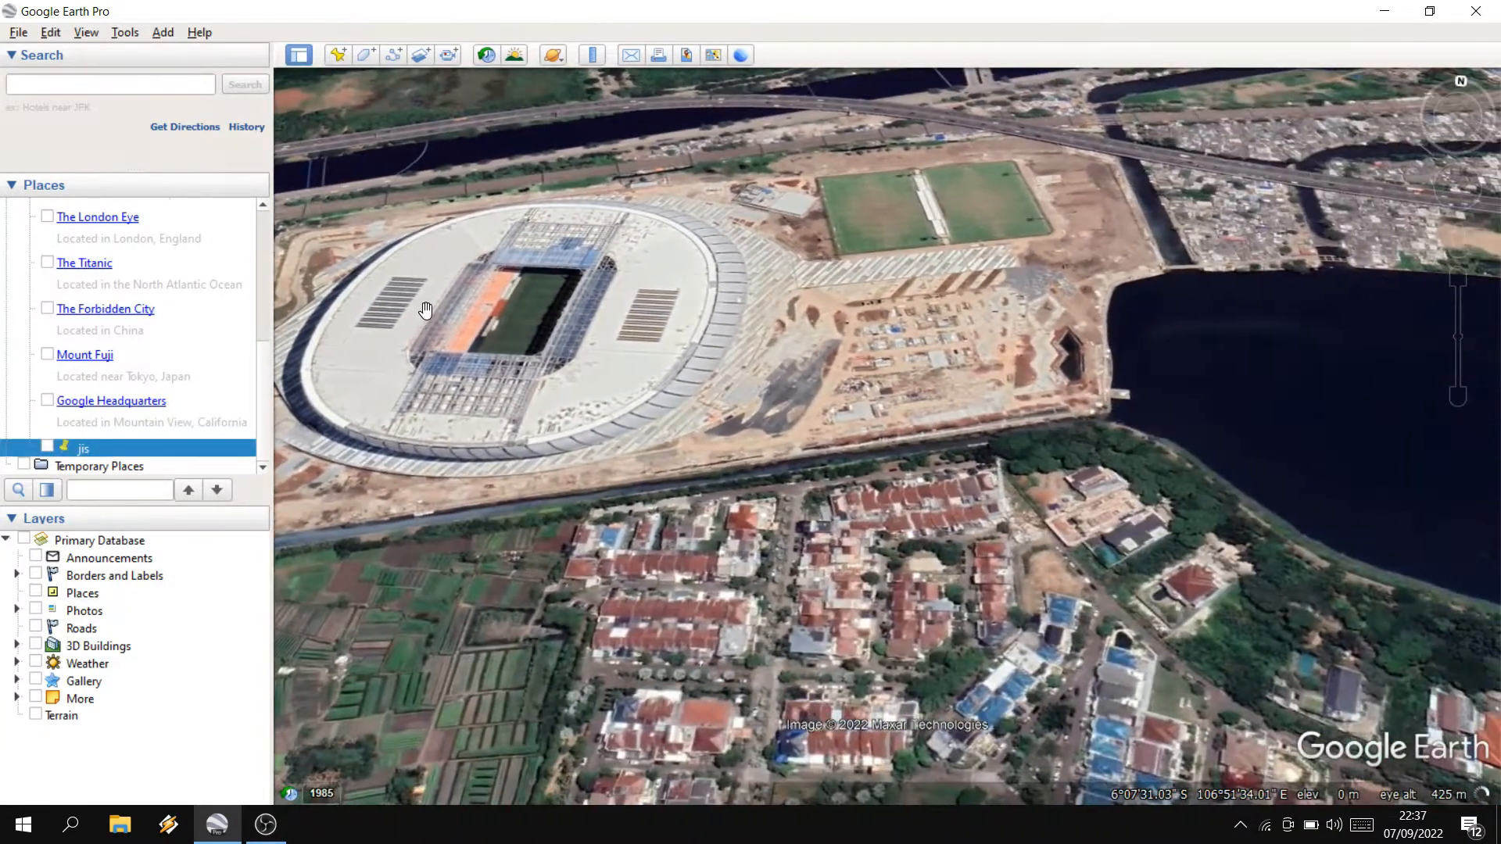
left_click(340, 57)
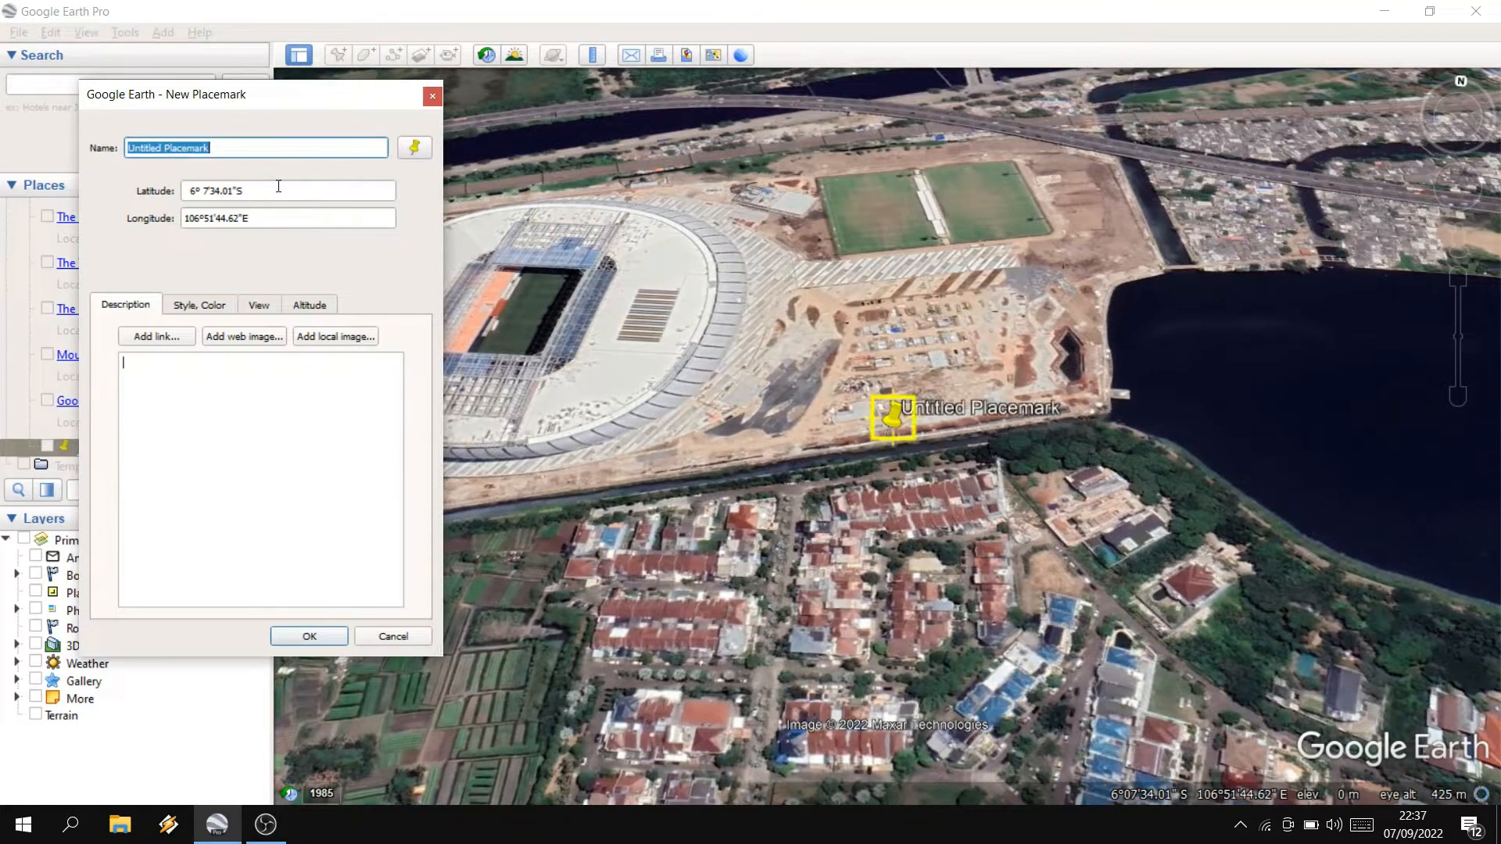
type("jis")
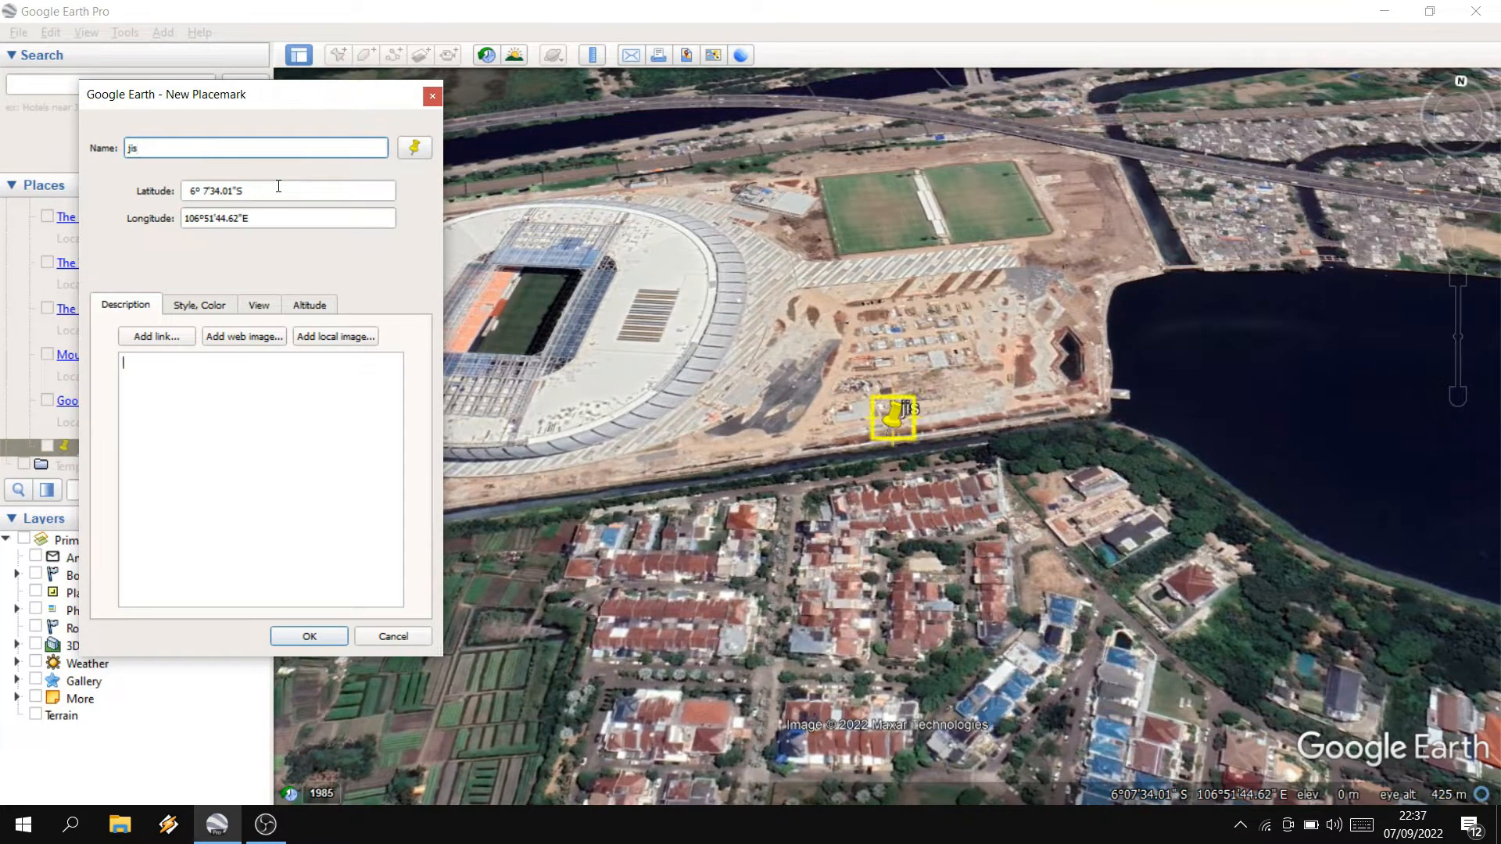
type("01")
left_click(316, 642)
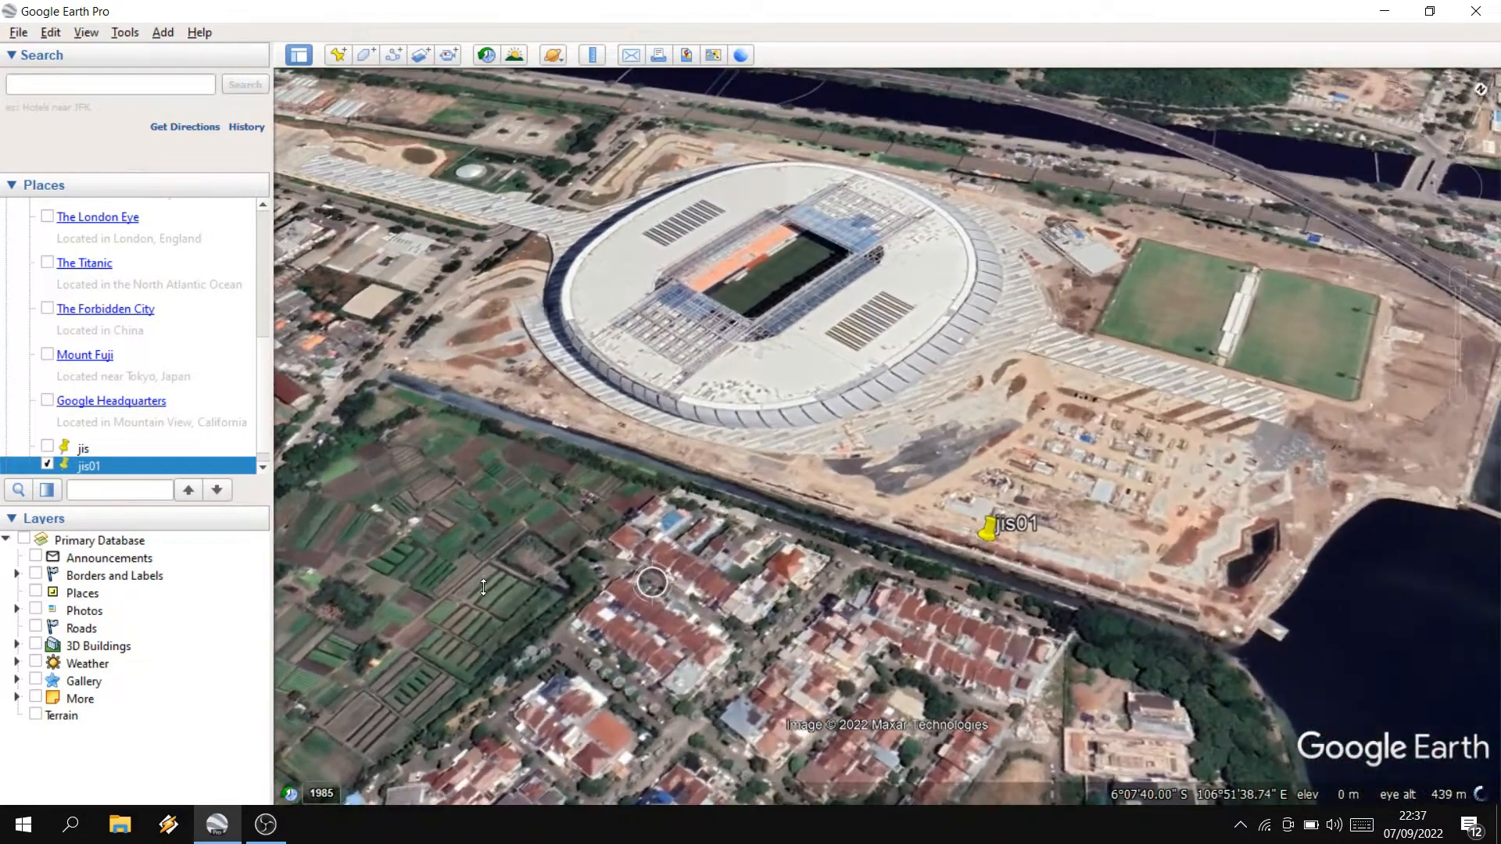
- Add a placemark named "jis02" over the dense housing beside the elevated highway, beyond the two football fields
double_click(153, 469)
middle_click_drag(594, 422, 684, 465)
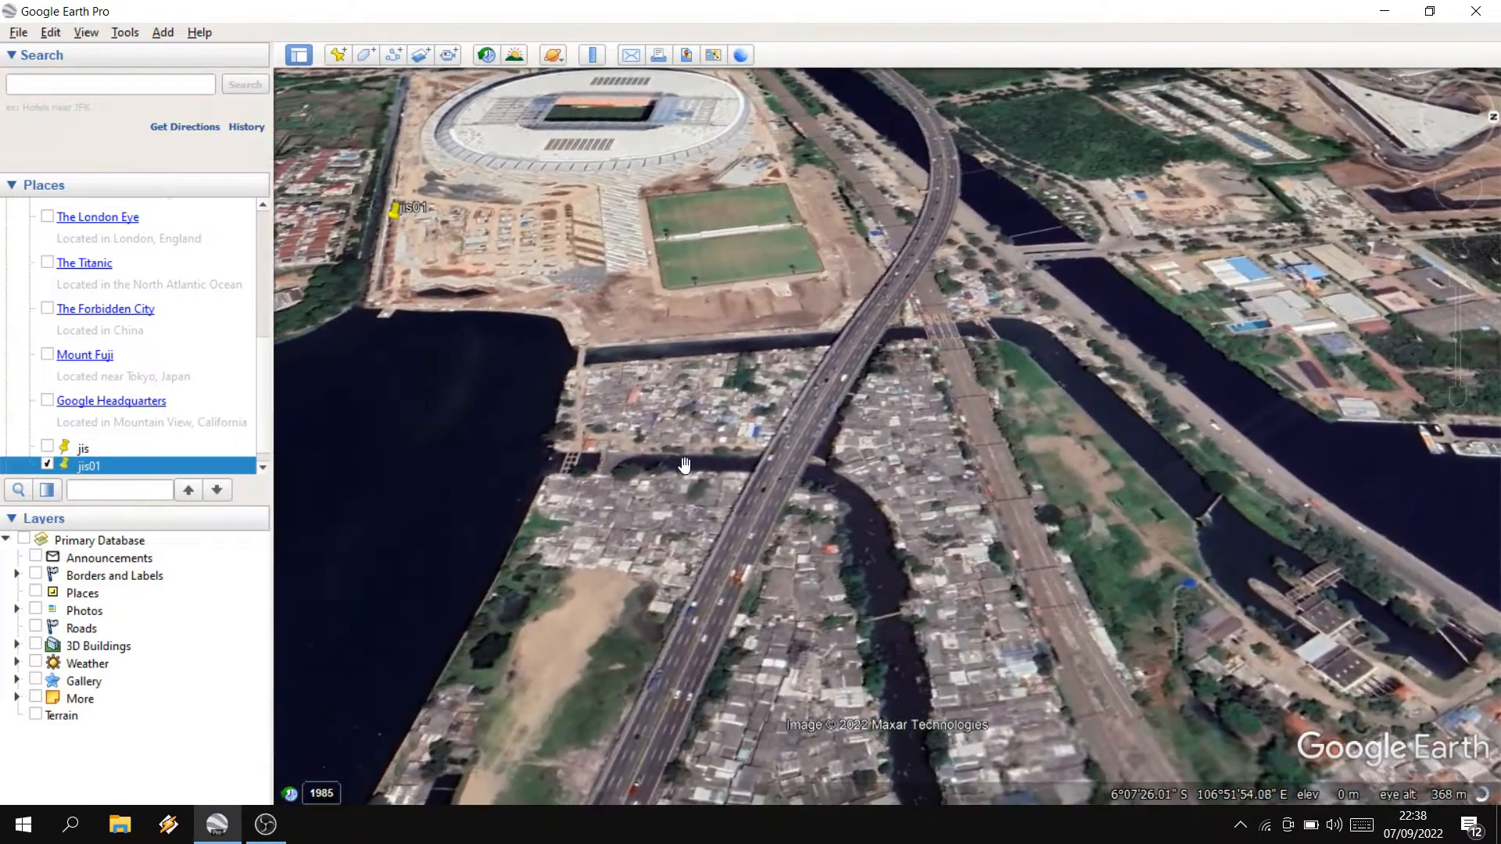
left_click(339, 59)
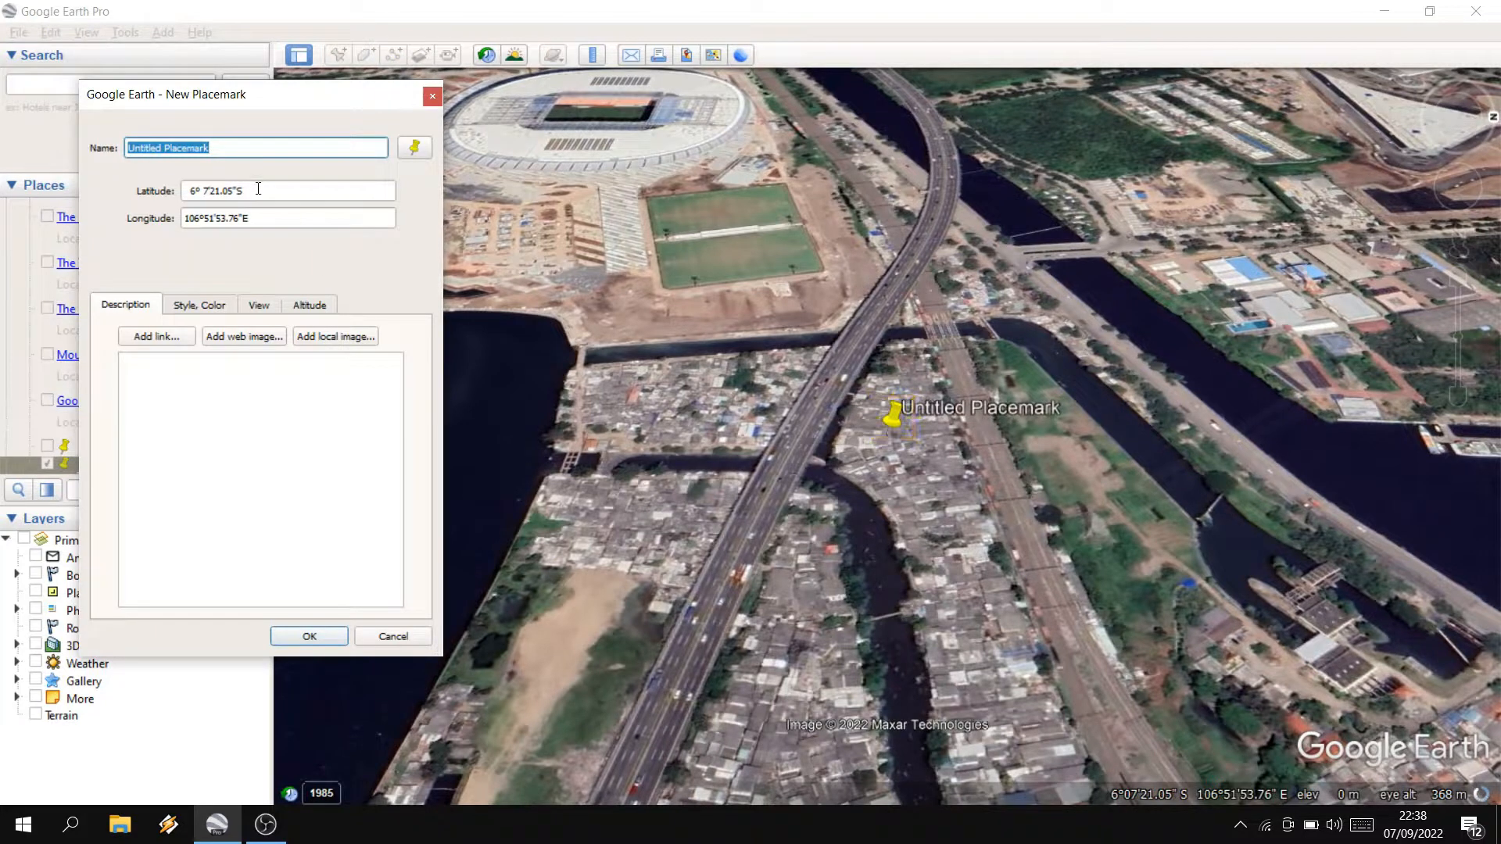
type("jis02")
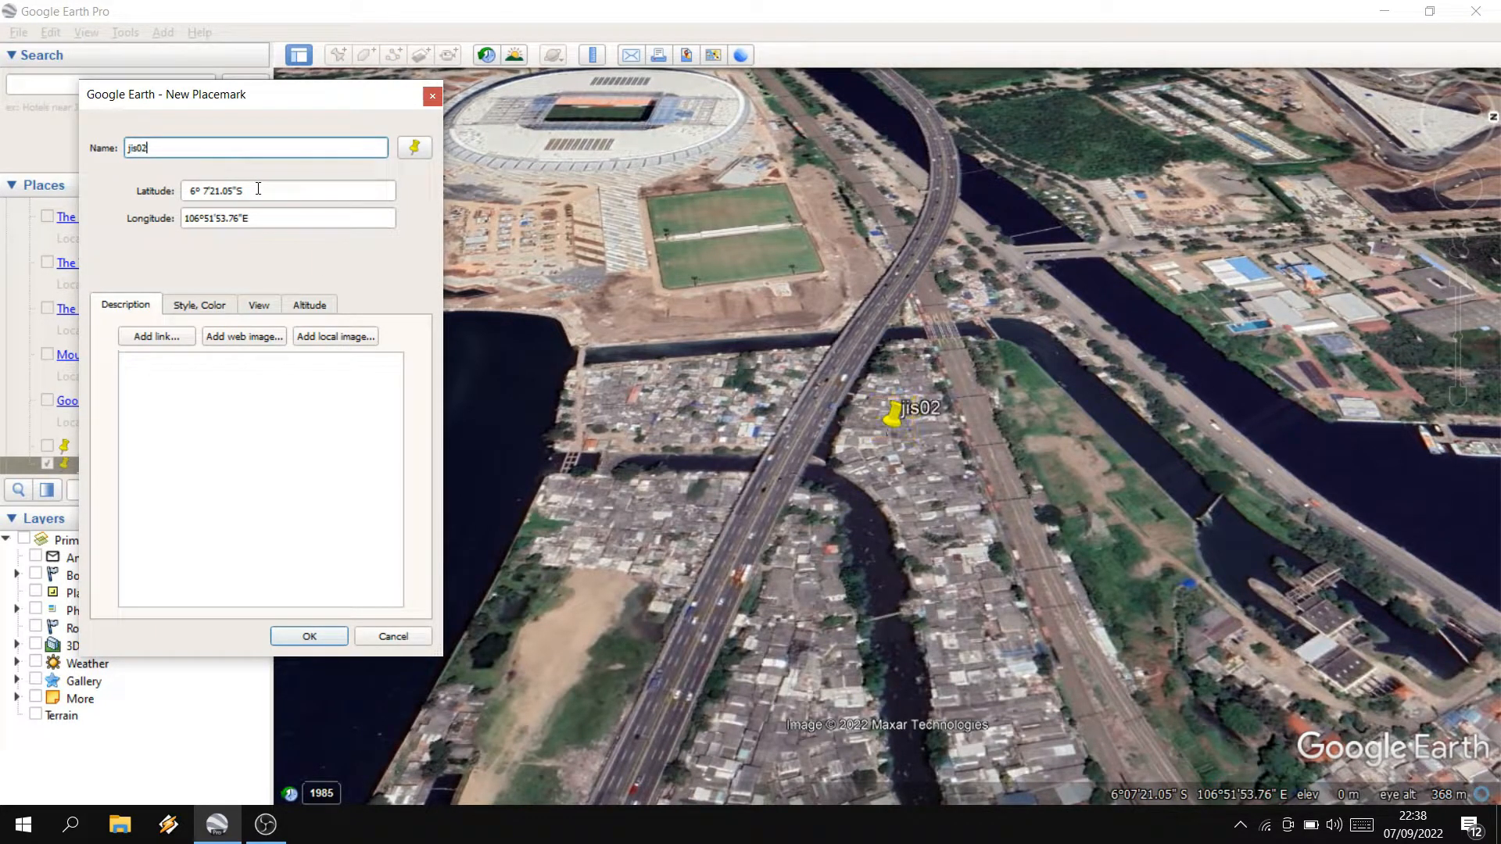
left_click(316, 636)
- Add a placemark named "jis03" at the wide canal beside the highway bridge, near the football fields
middle_click_drag(711, 507, 831, 394)
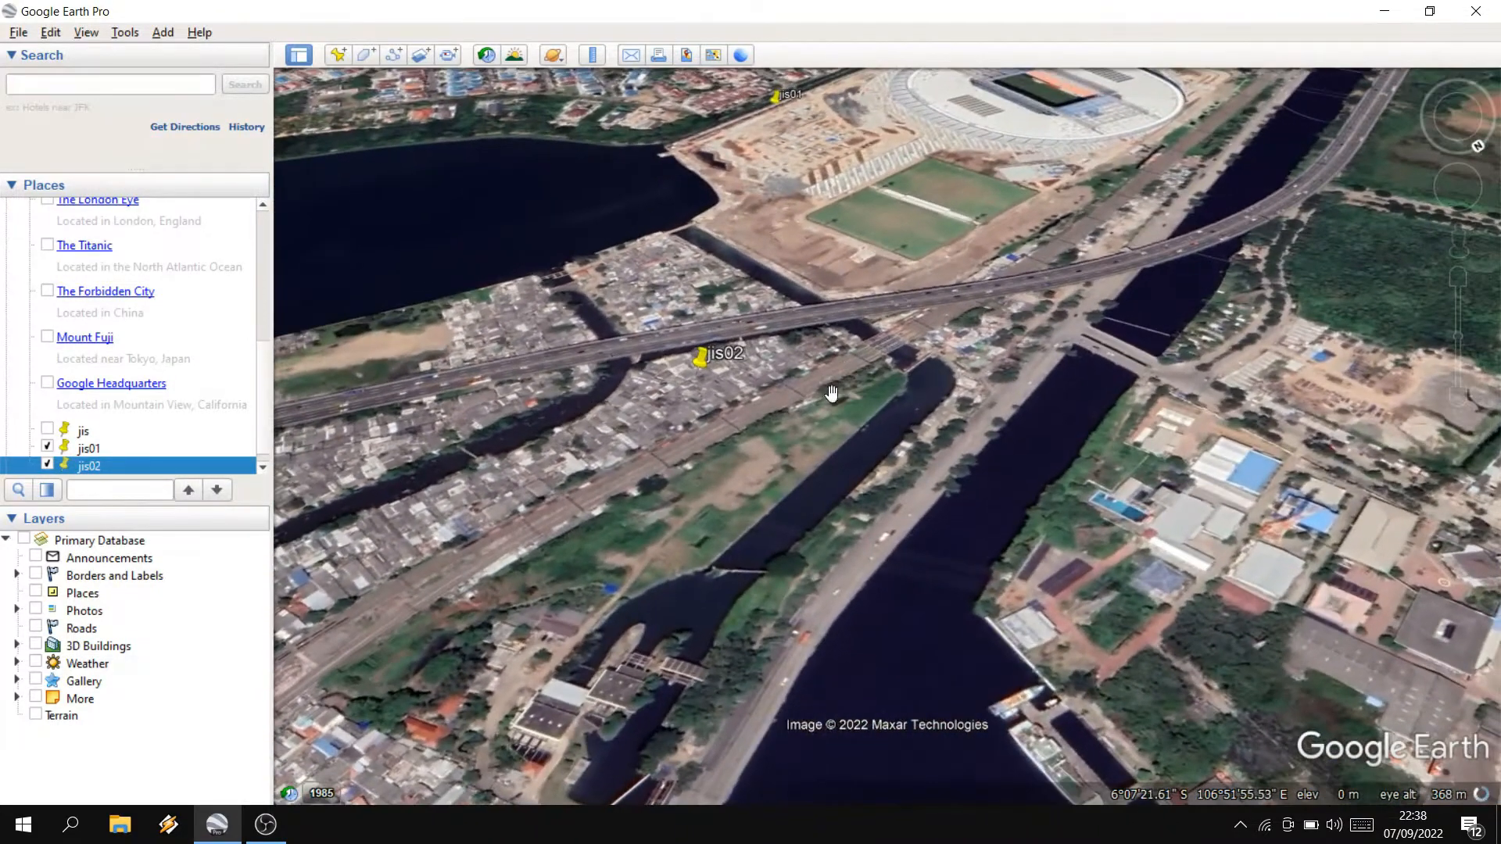
left_click_drag(904, 364, 478, 463)
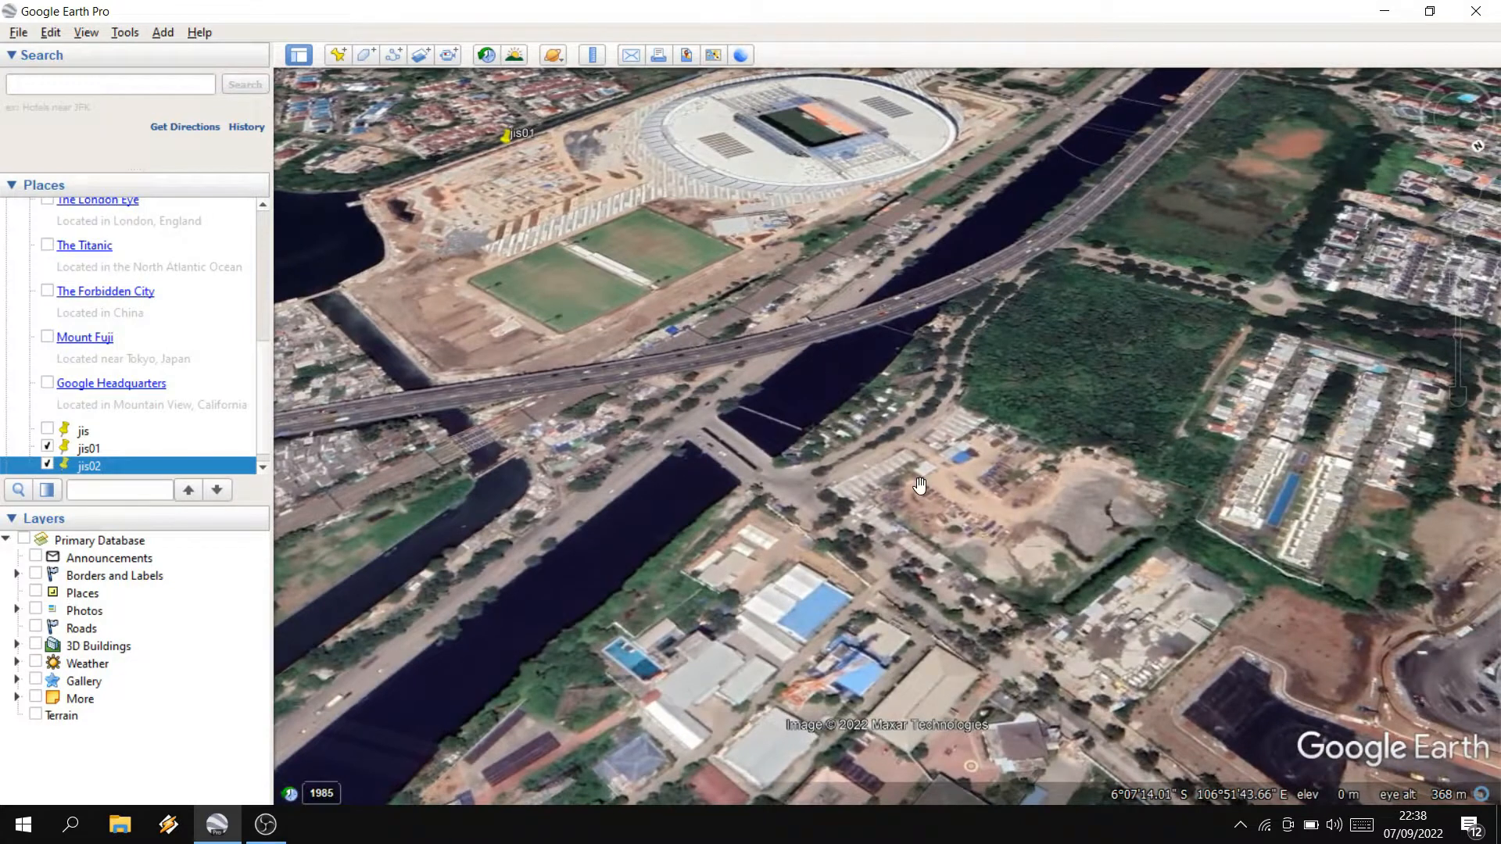
key("Up")
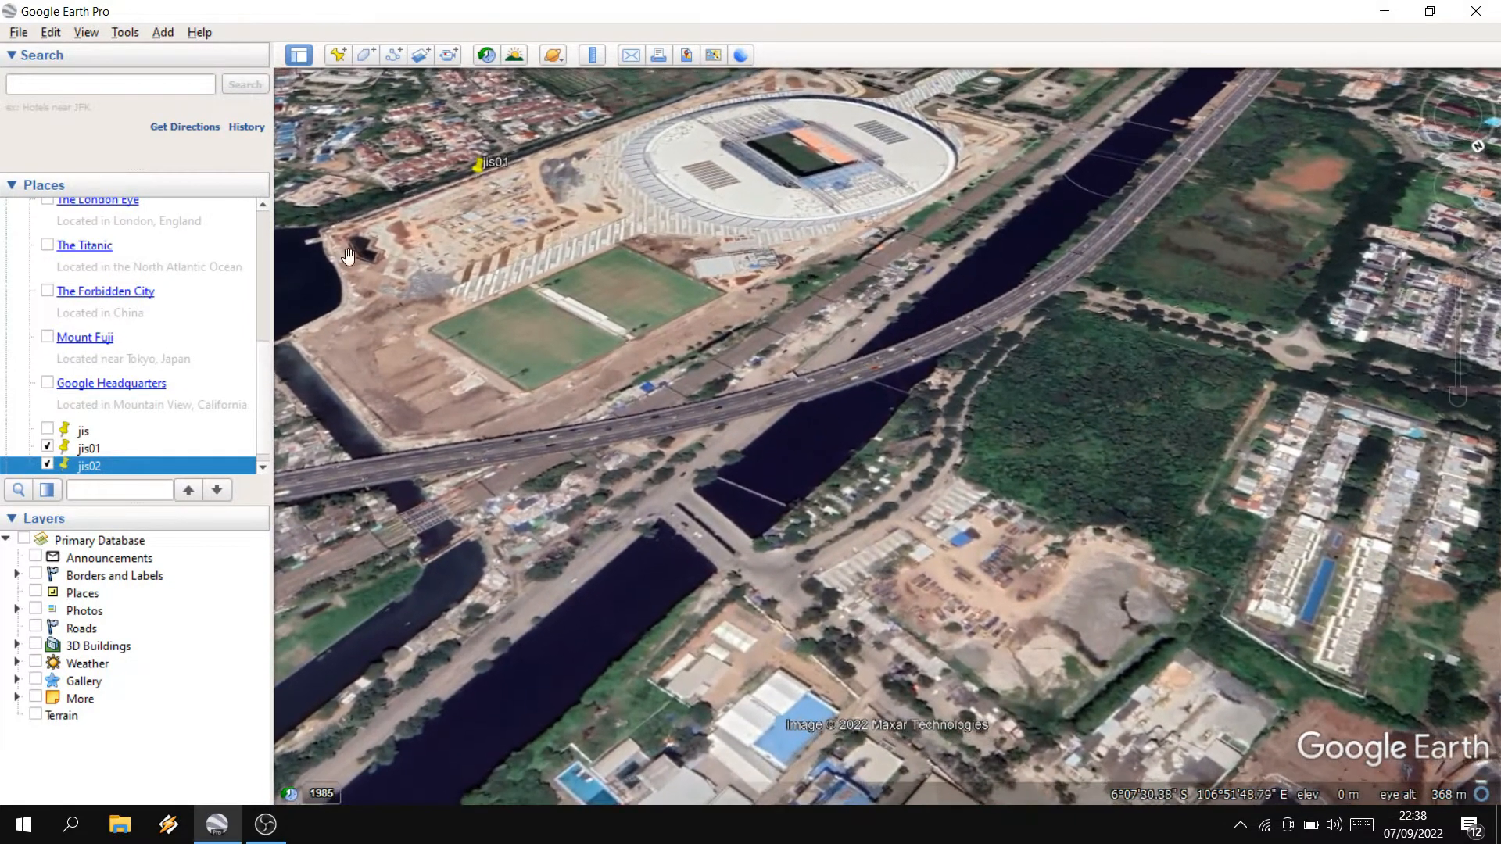
left_click(337, 62)
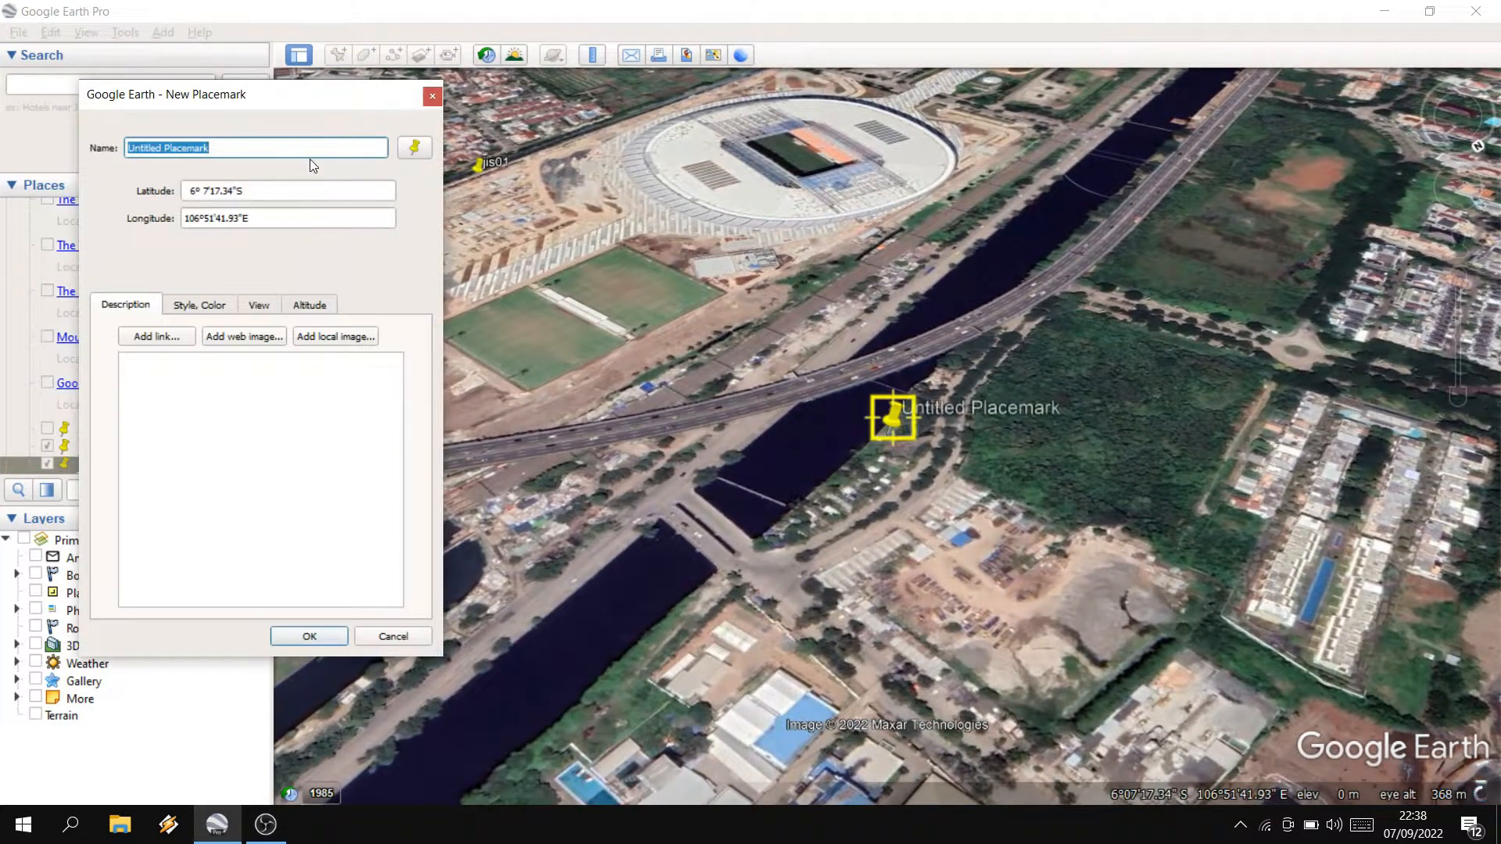
type("jis0")
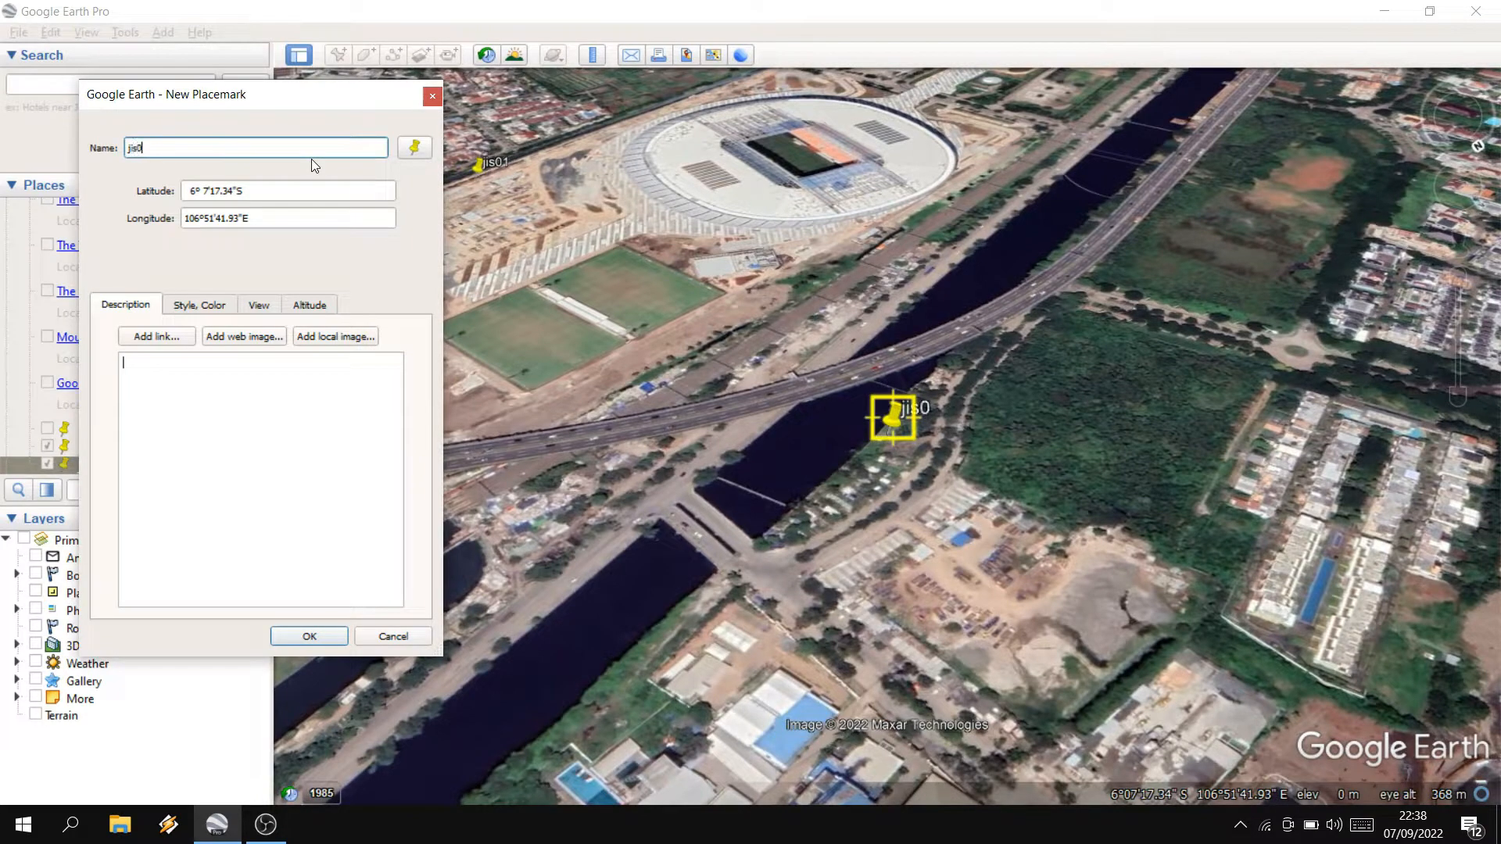
type("3")
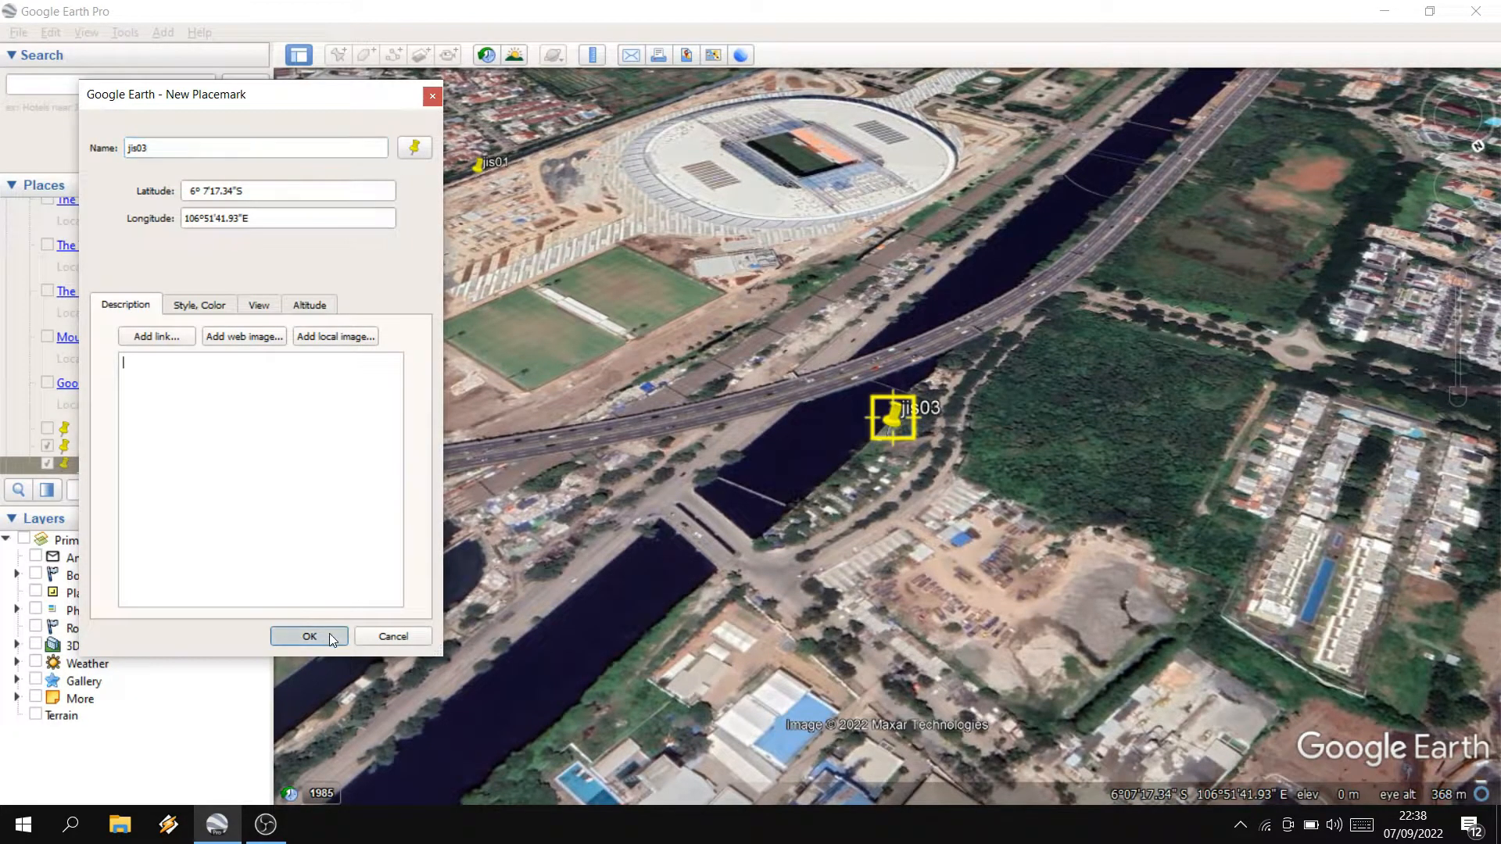
left_click(330, 634)
- Add a placemark named "jis04" on the canal directly across from the stadium, beside the elevated highway
middle_click_drag(622, 518, 759, 491)
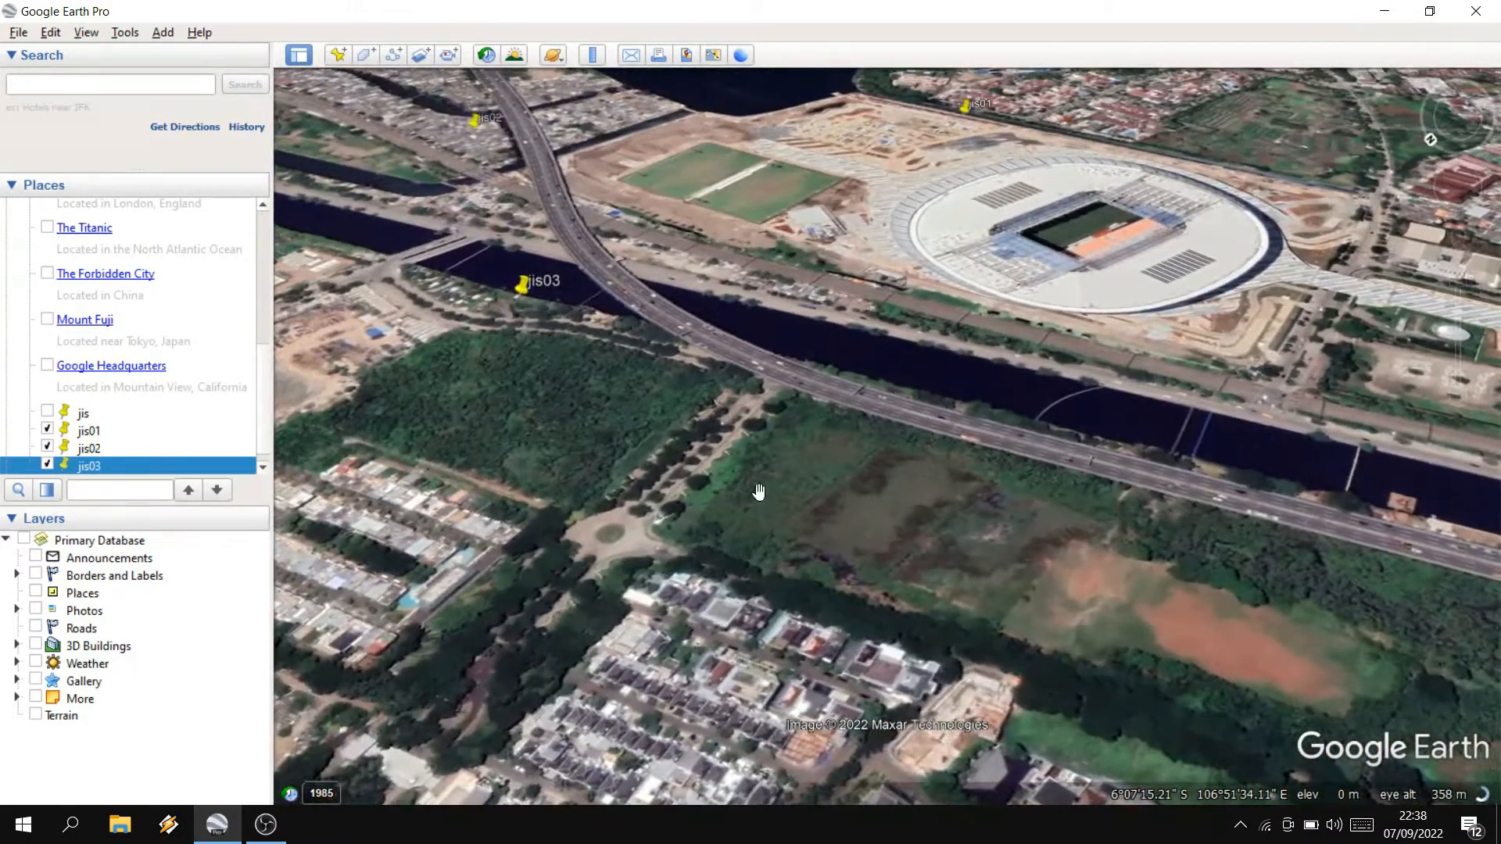
middle_click_drag(1044, 422, 883, 522)
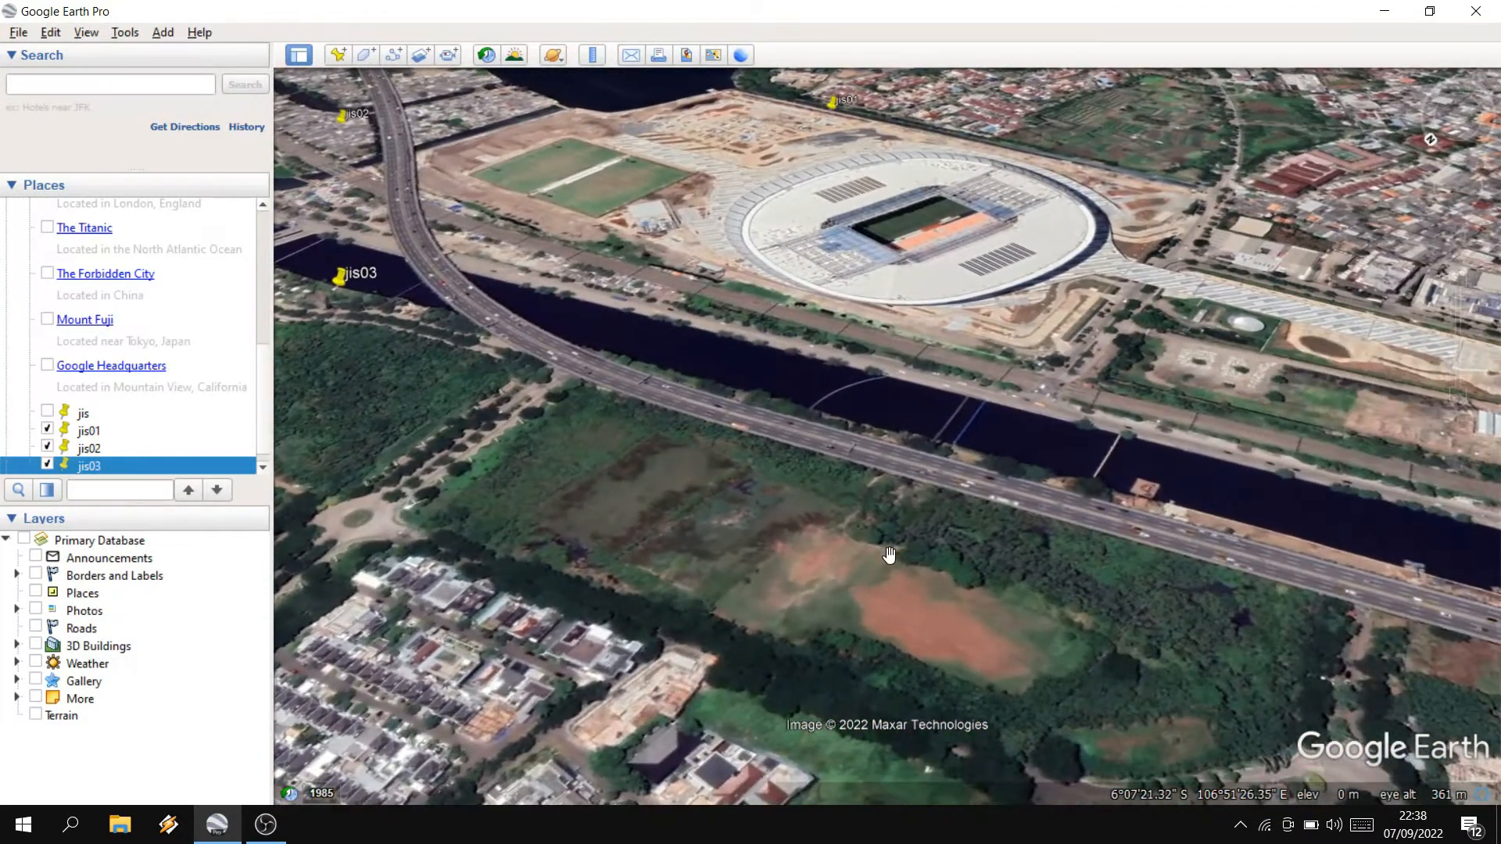
left_click(339, 66)
type("j")
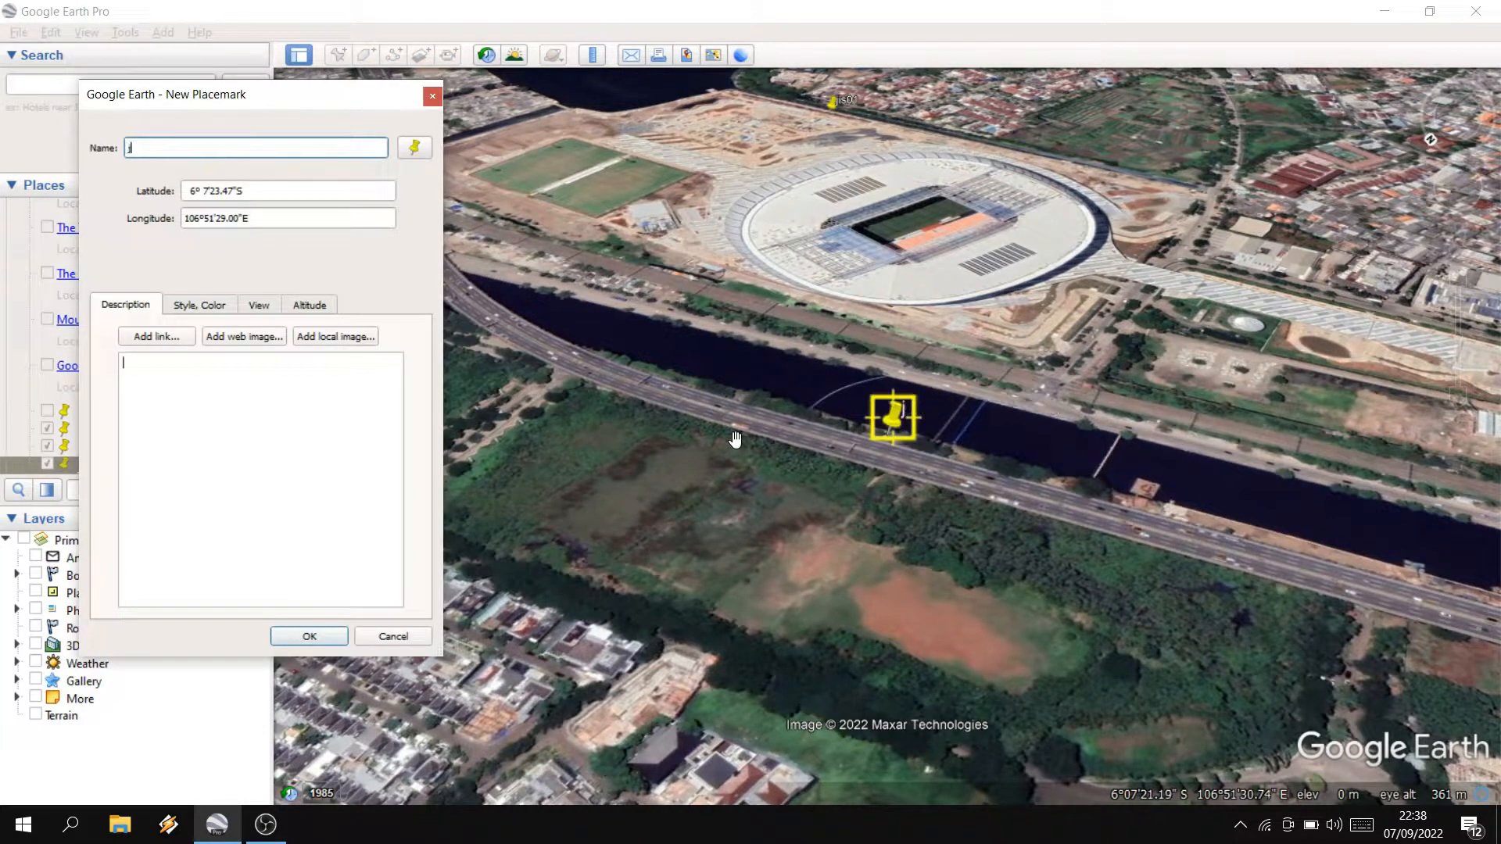
type("is04")
left_click(330, 642)
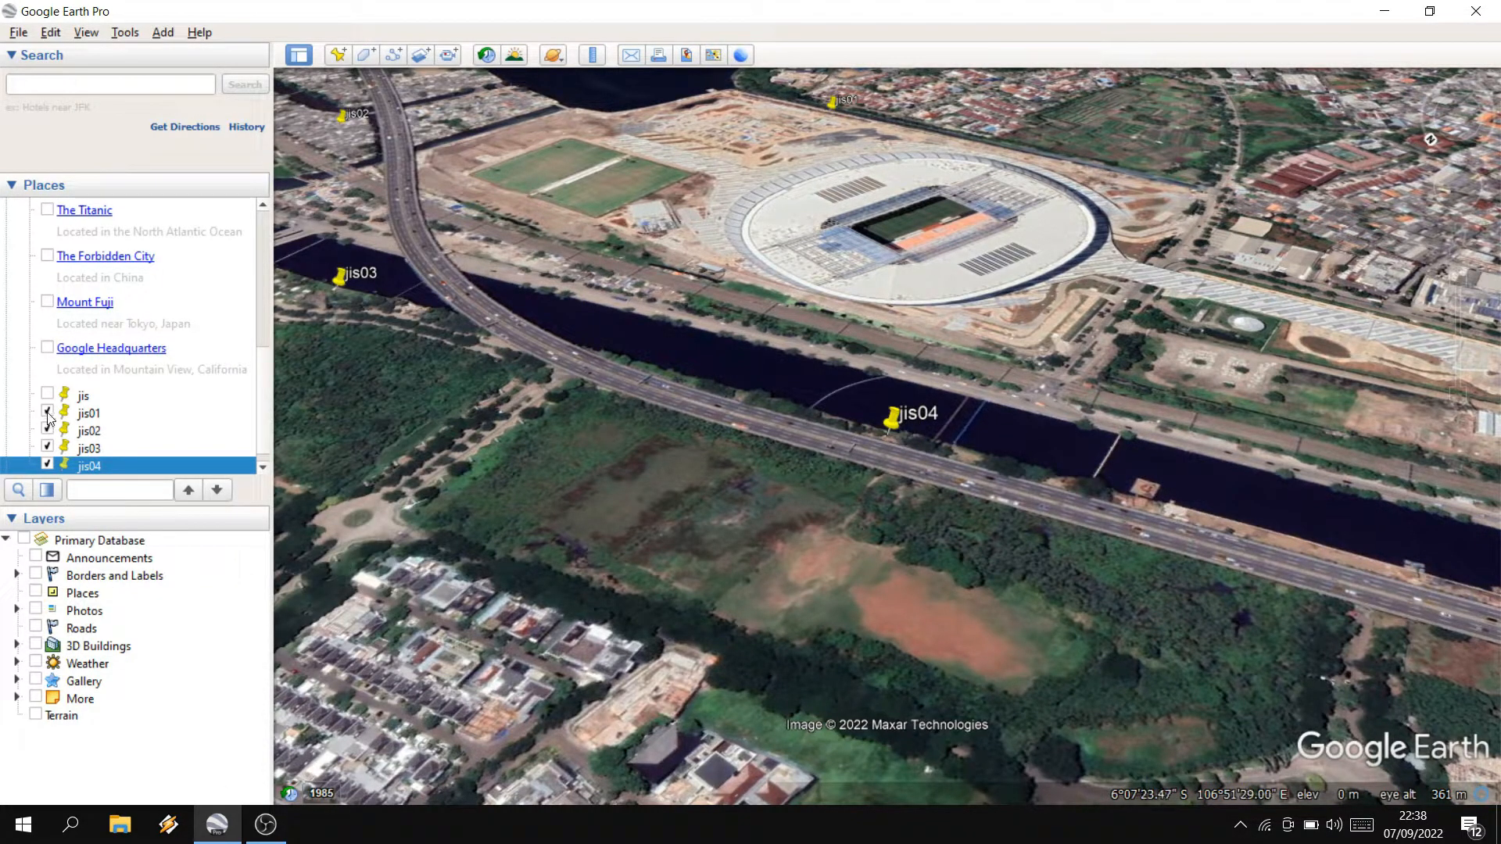
- Hide the placemarks jis01, jis02, jis03 and jis04, and fly back to the jis placemark
left_click(47, 413)
left_click(48, 431)
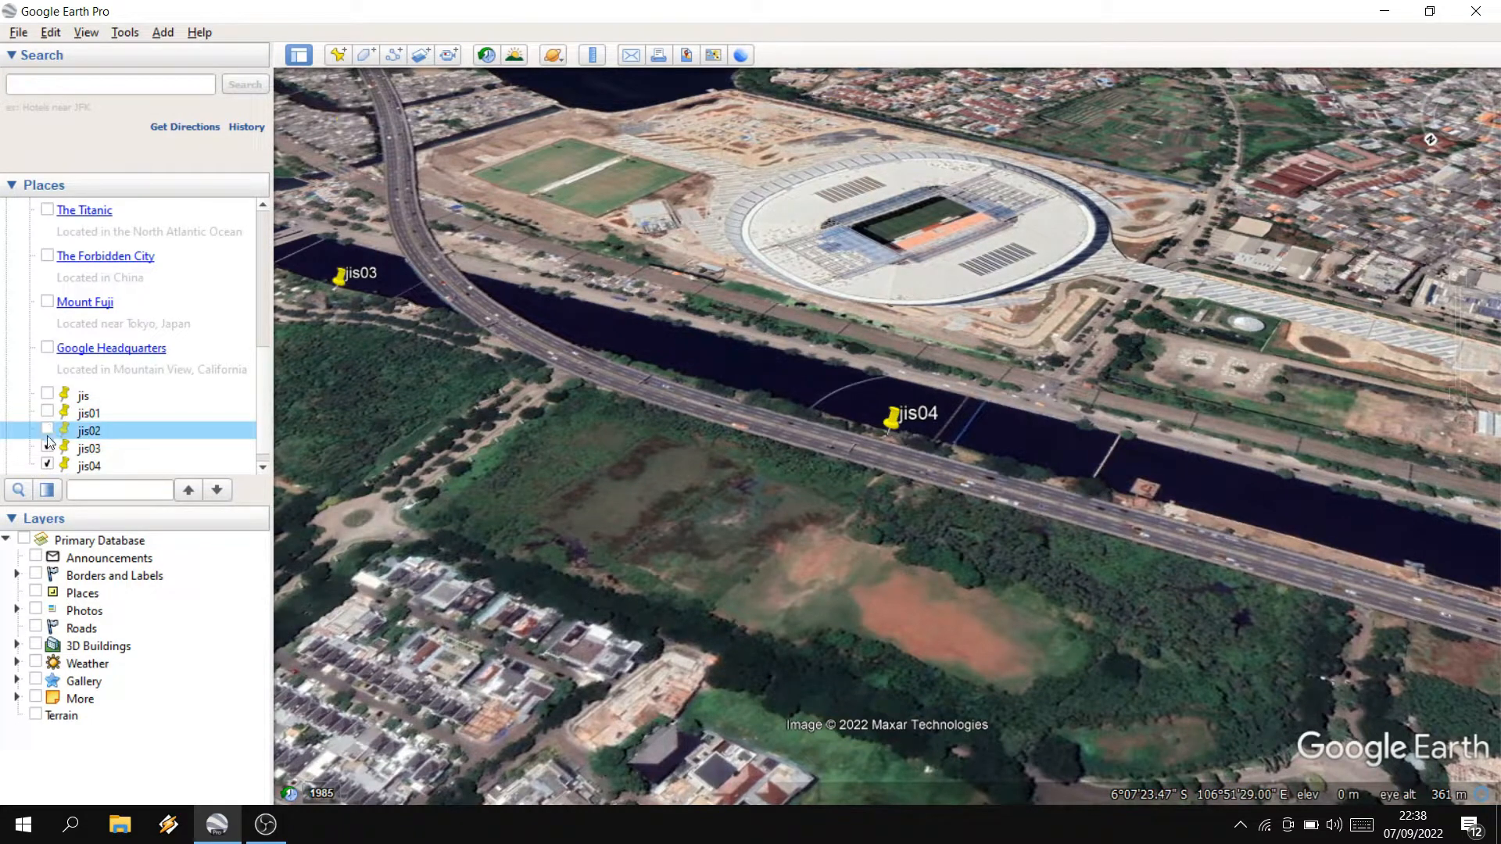
left_click(48, 448)
left_click(48, 466)
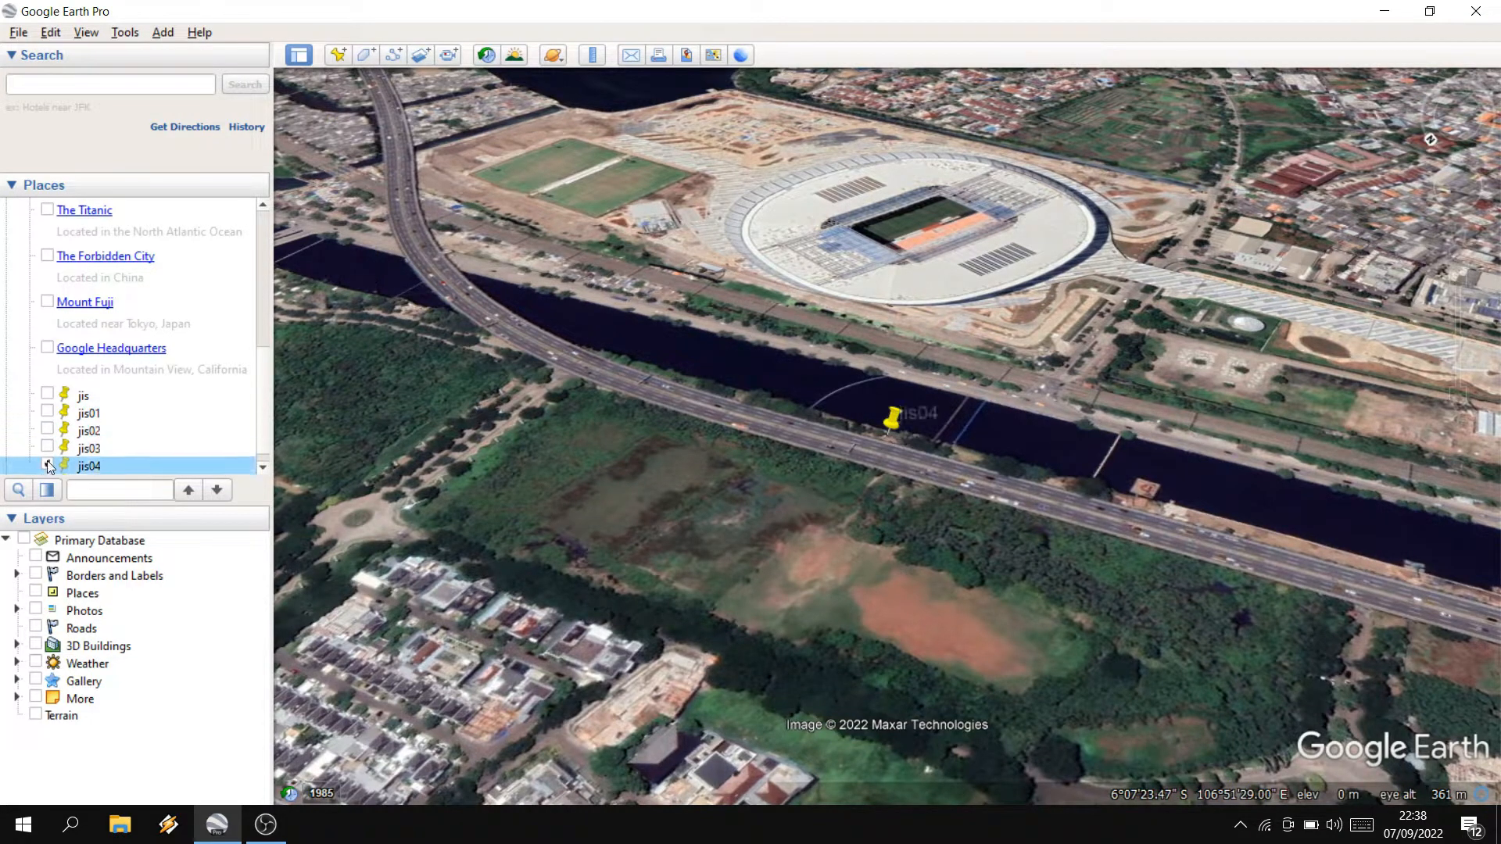
double_click(86, 400)
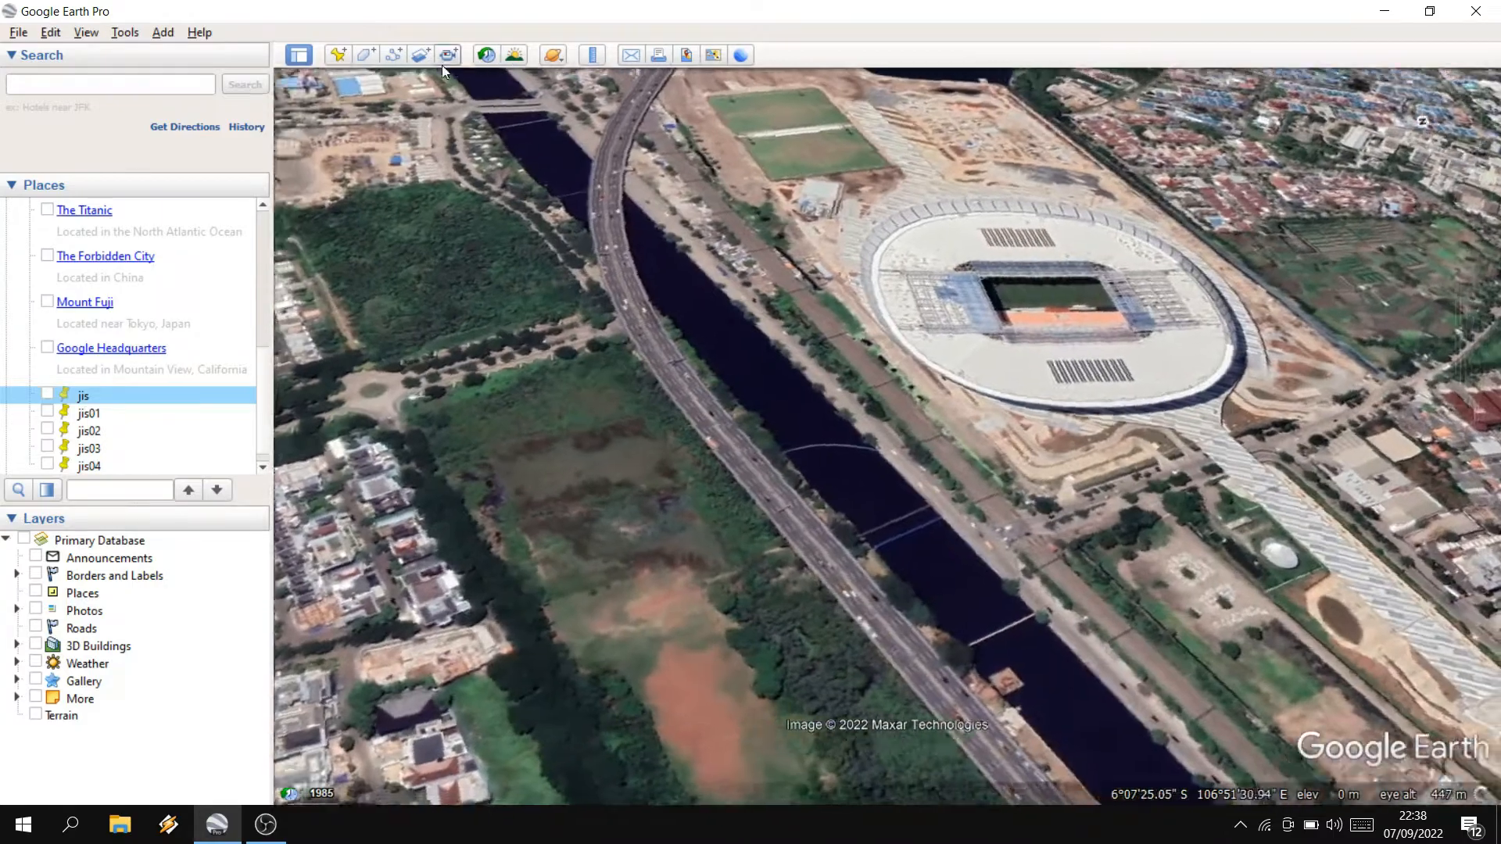
- Record a tour that starts at the jis view and flies through placemarks jis01, jis02, jis03 and jis04 in order
left_click(443, 61)
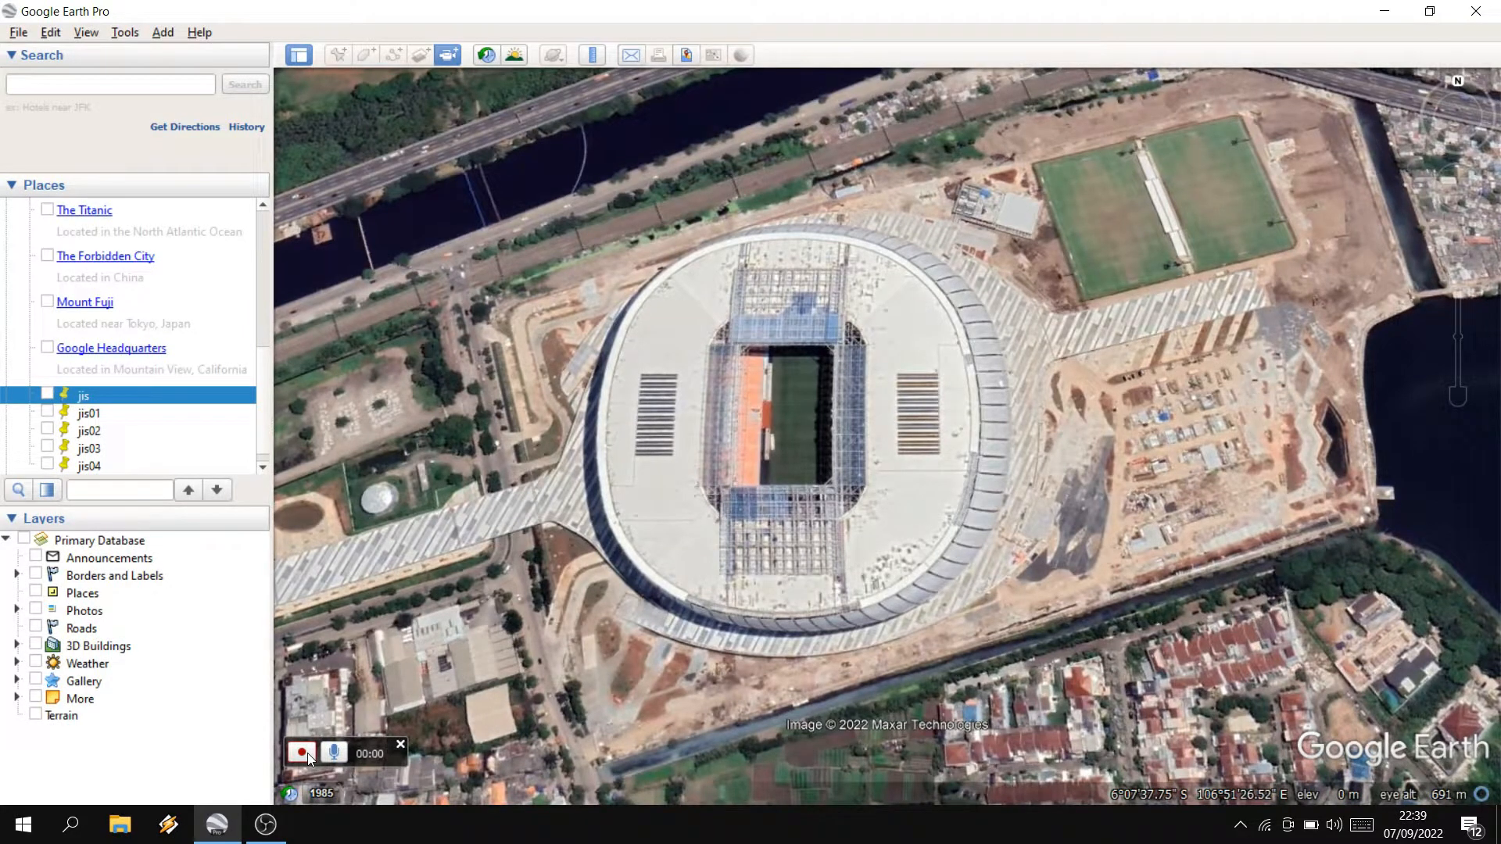
left_click(307, 753)
double_click(89, 414)
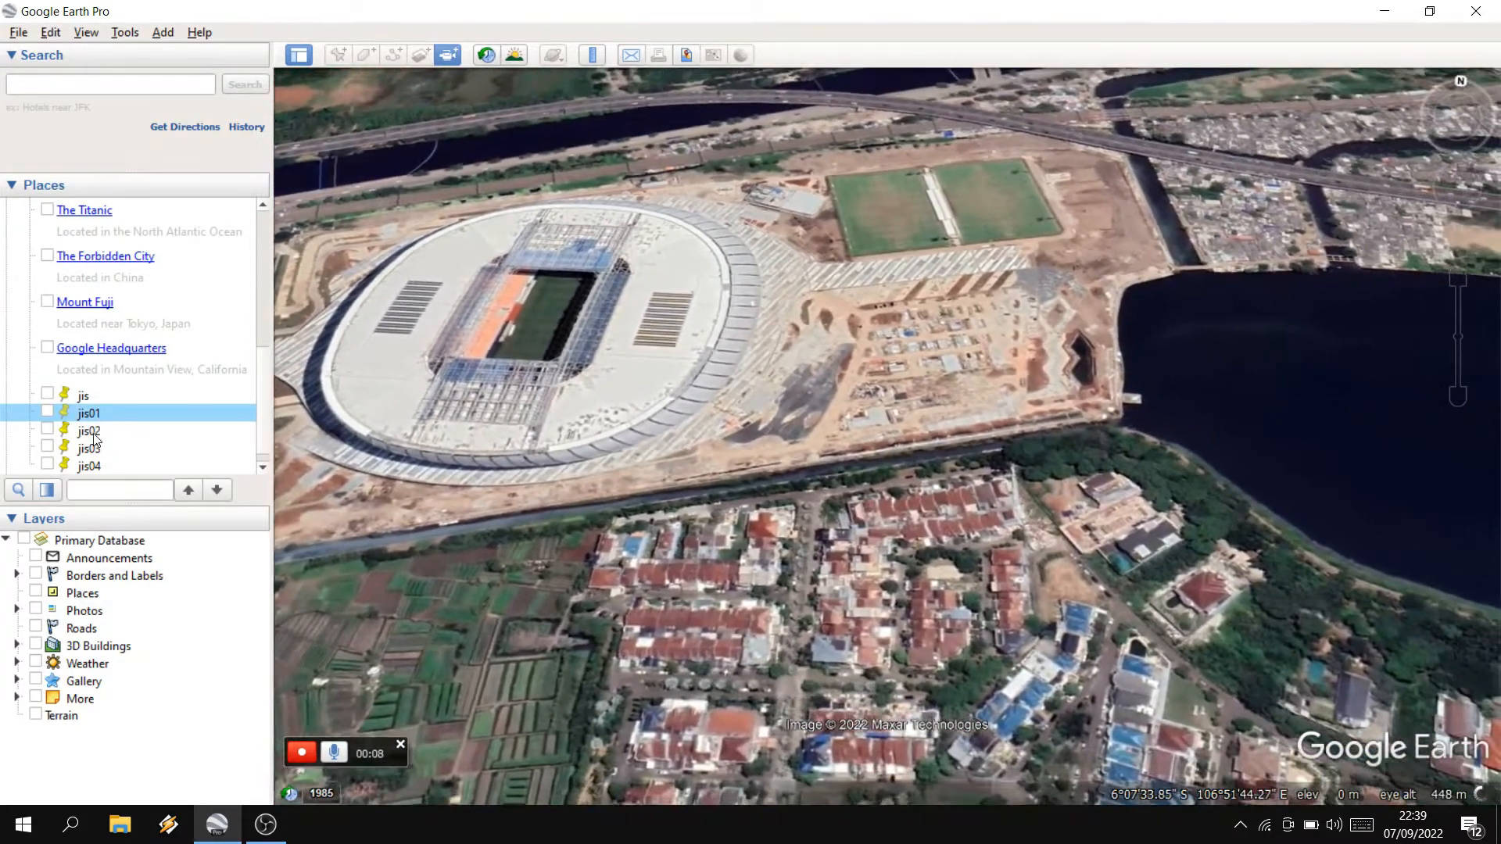
double_click(92, 432)
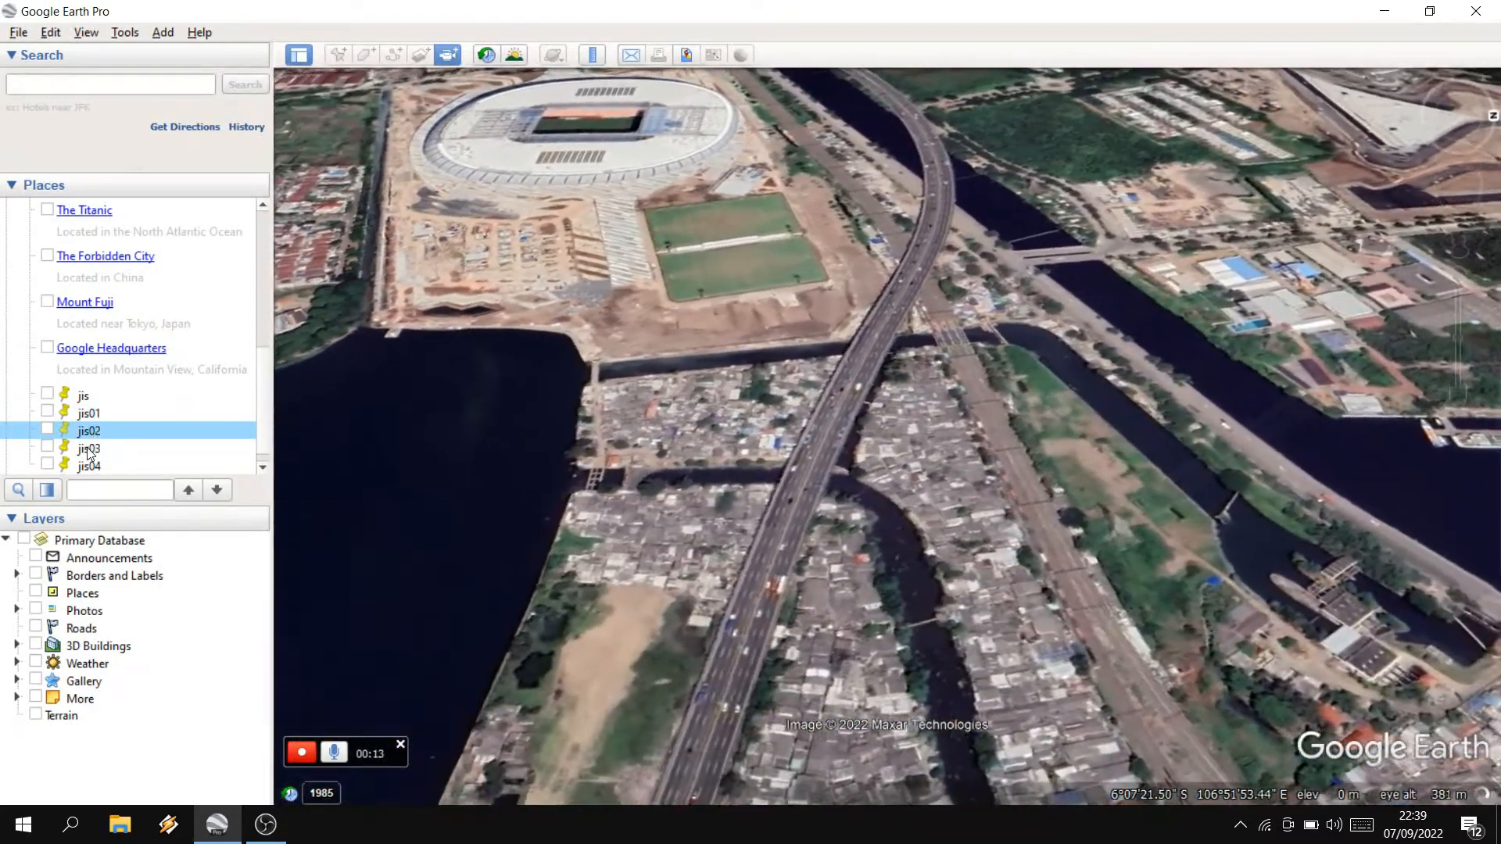
double_click(89, 450)
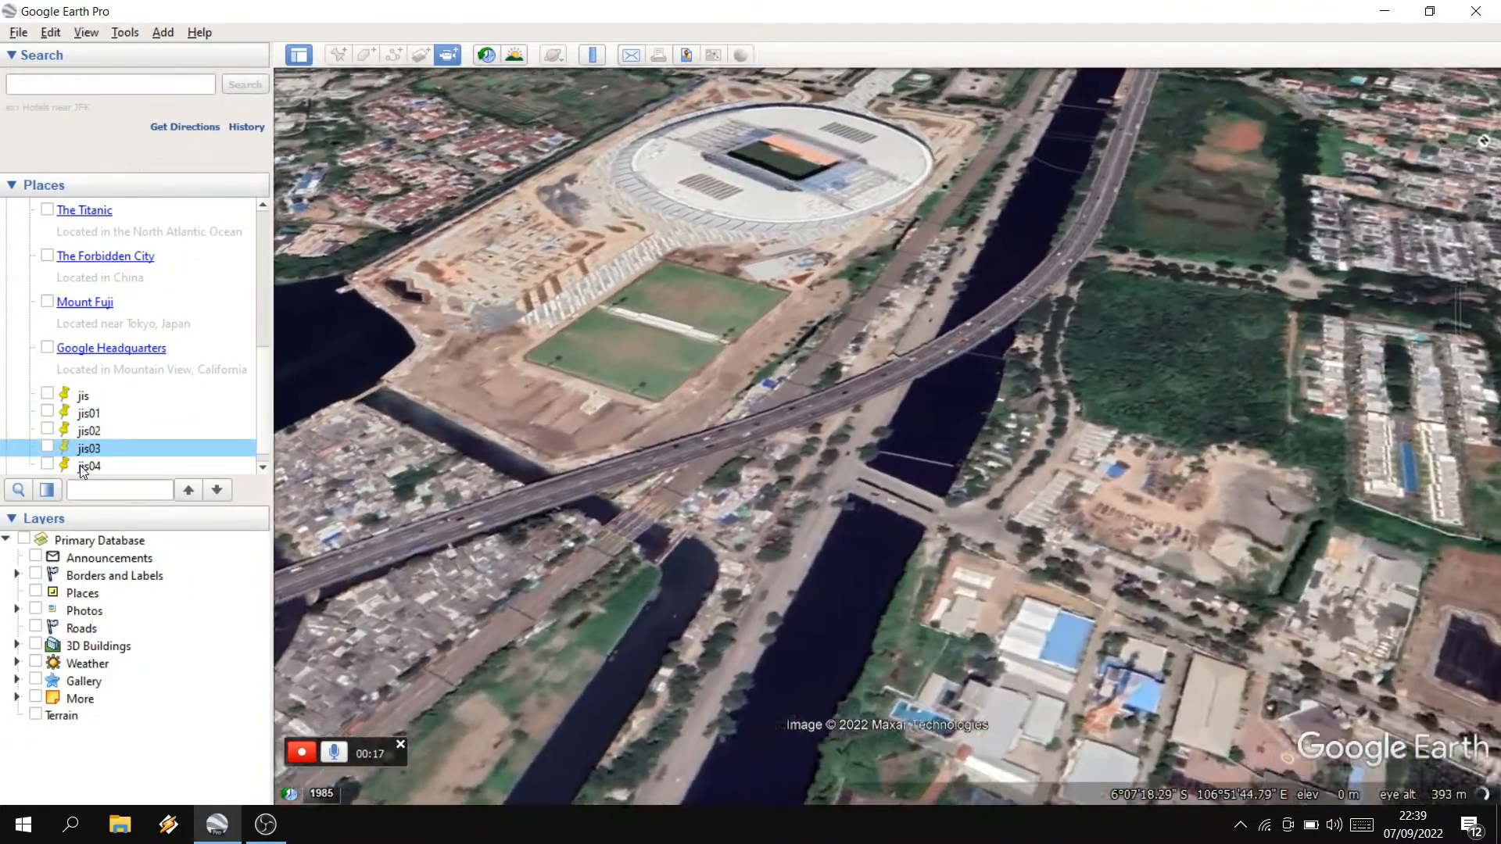
double_click(88, 466)
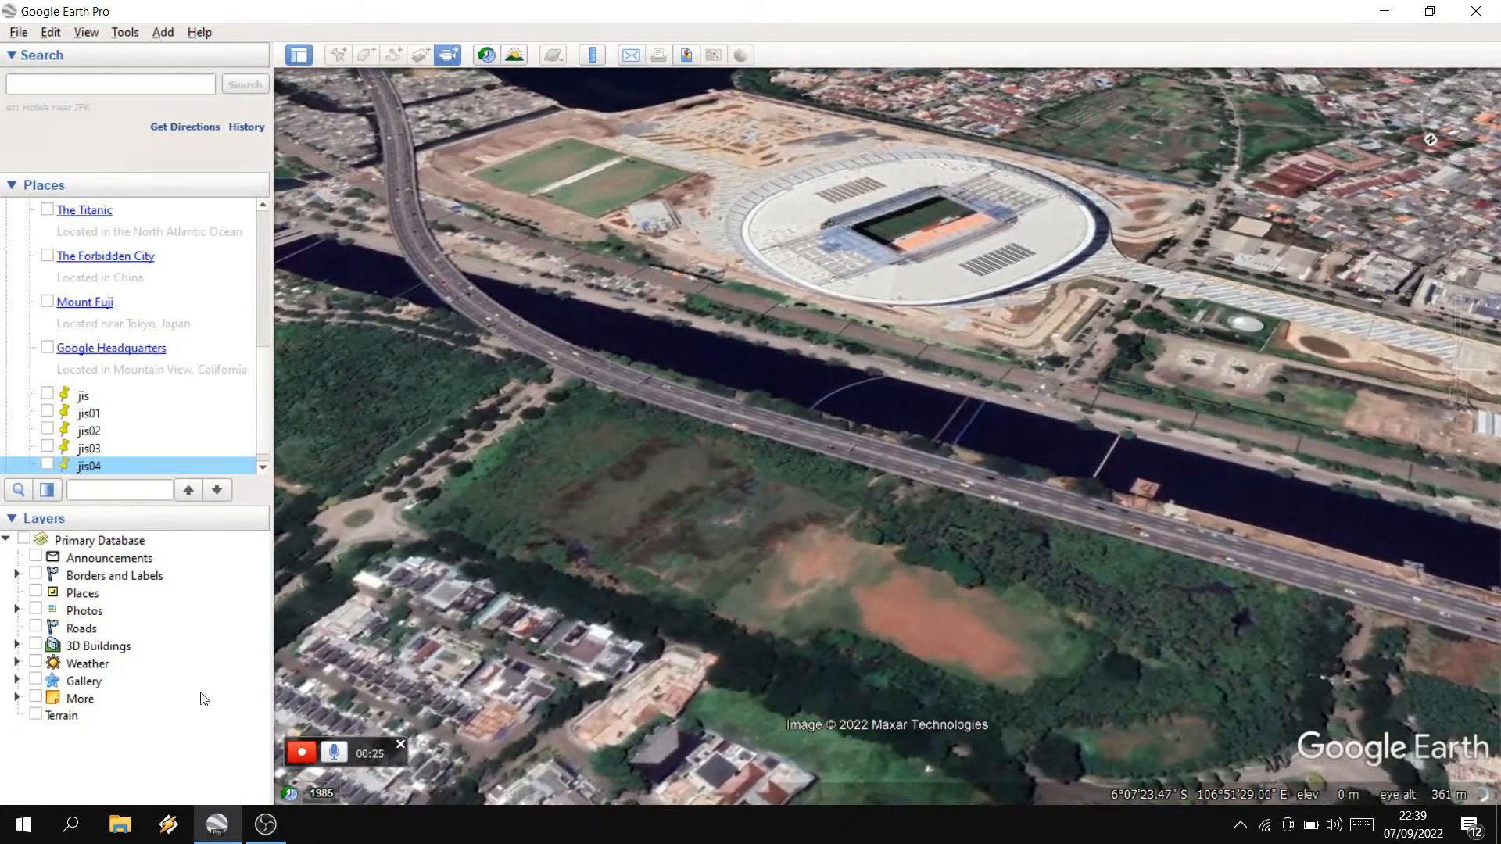
left_click(301, 753)
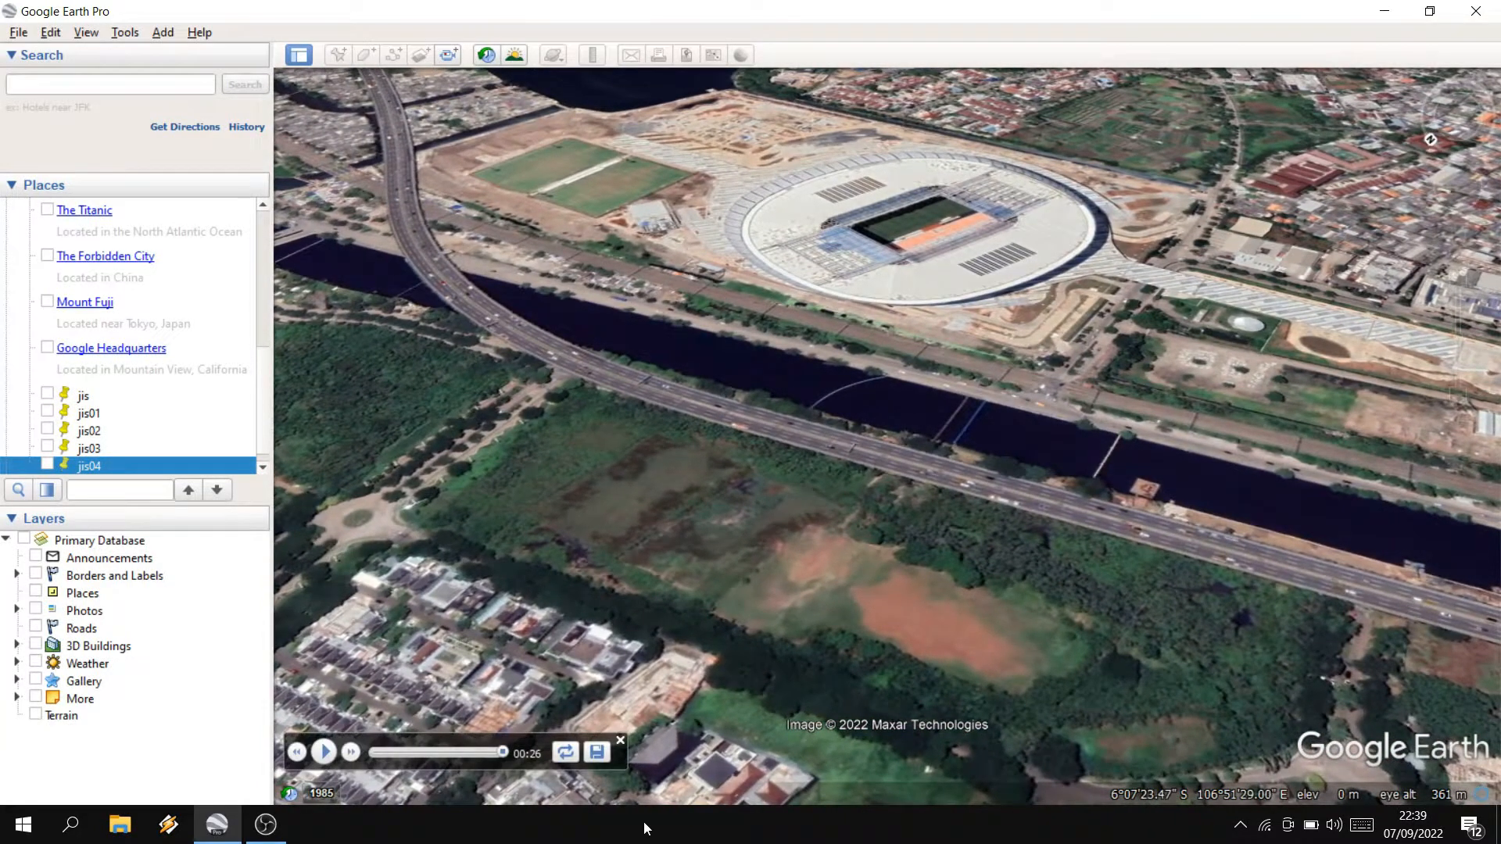
- Save the recorded tour under the name "drone jis"
left_click(602, 755)
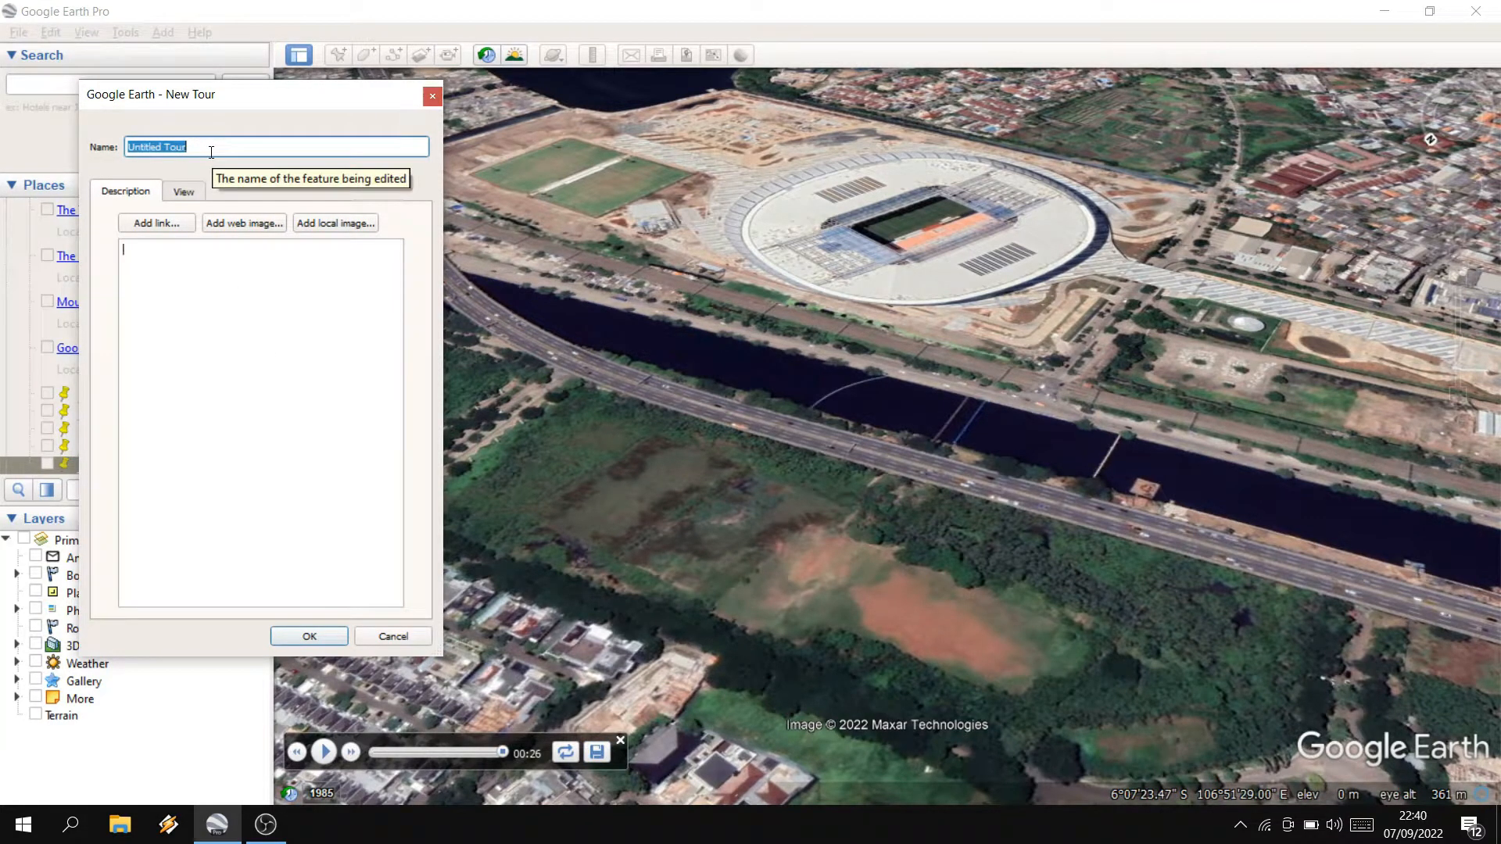
type("dra")
key("BackSpace")
type("one jis")
left_click(307, 636)
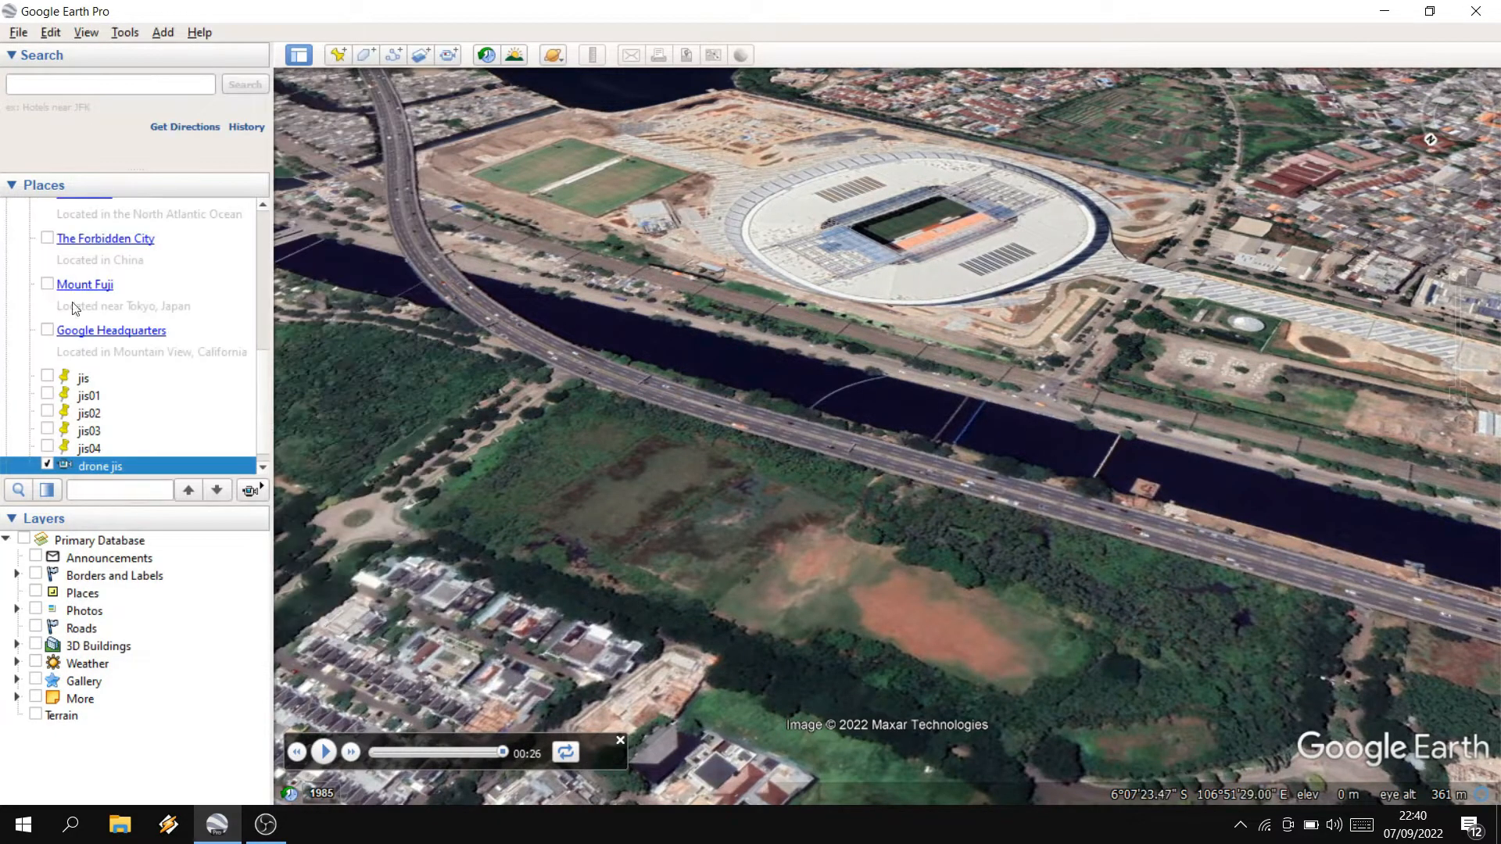
- Close the playback controls of the drone jis tour to free the Movie Maker command
left_click(129, 35)
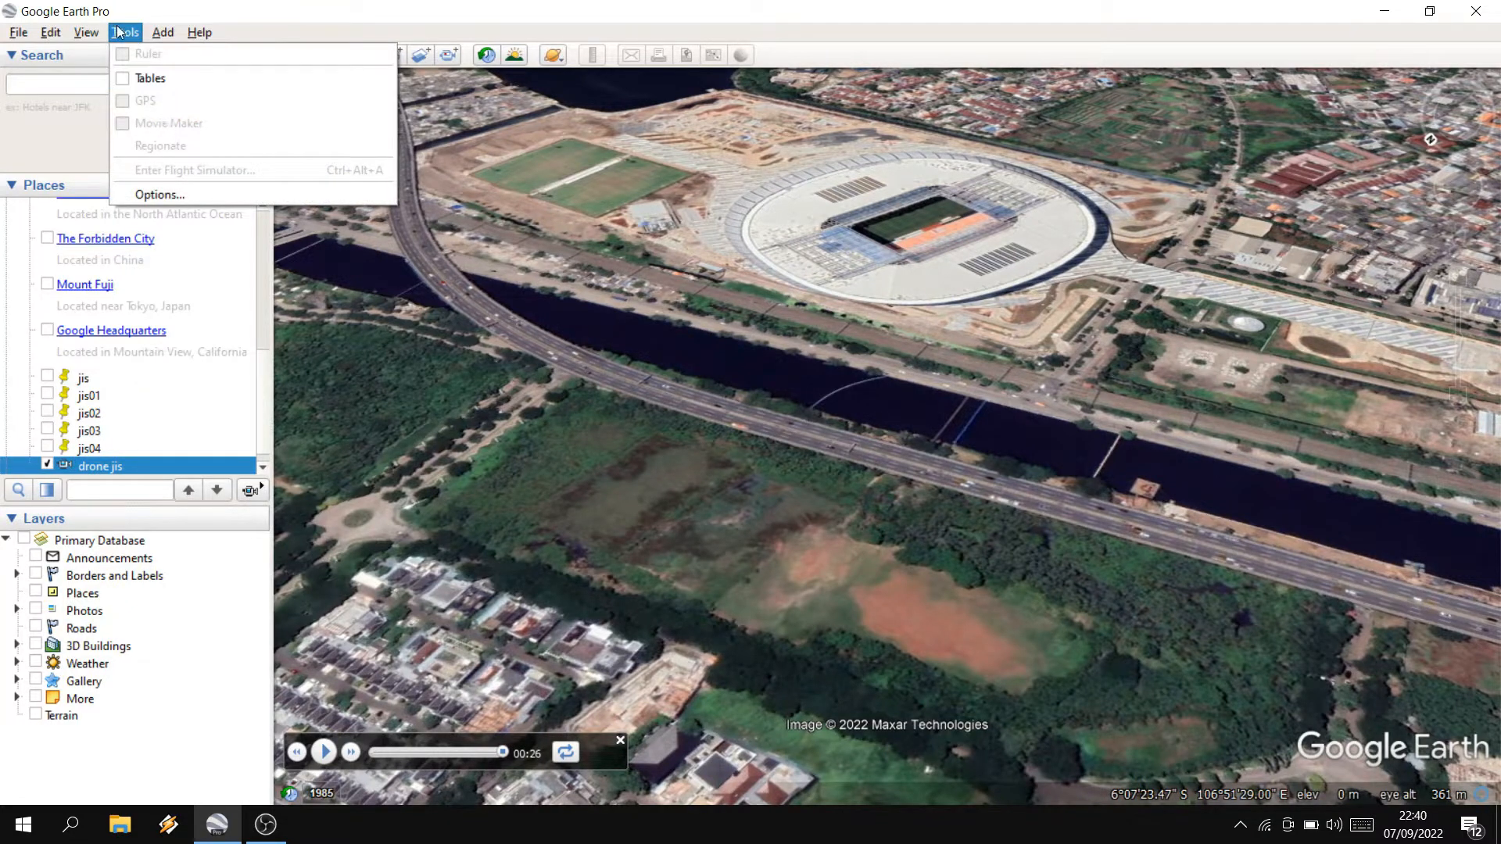
left_click(119, 32)
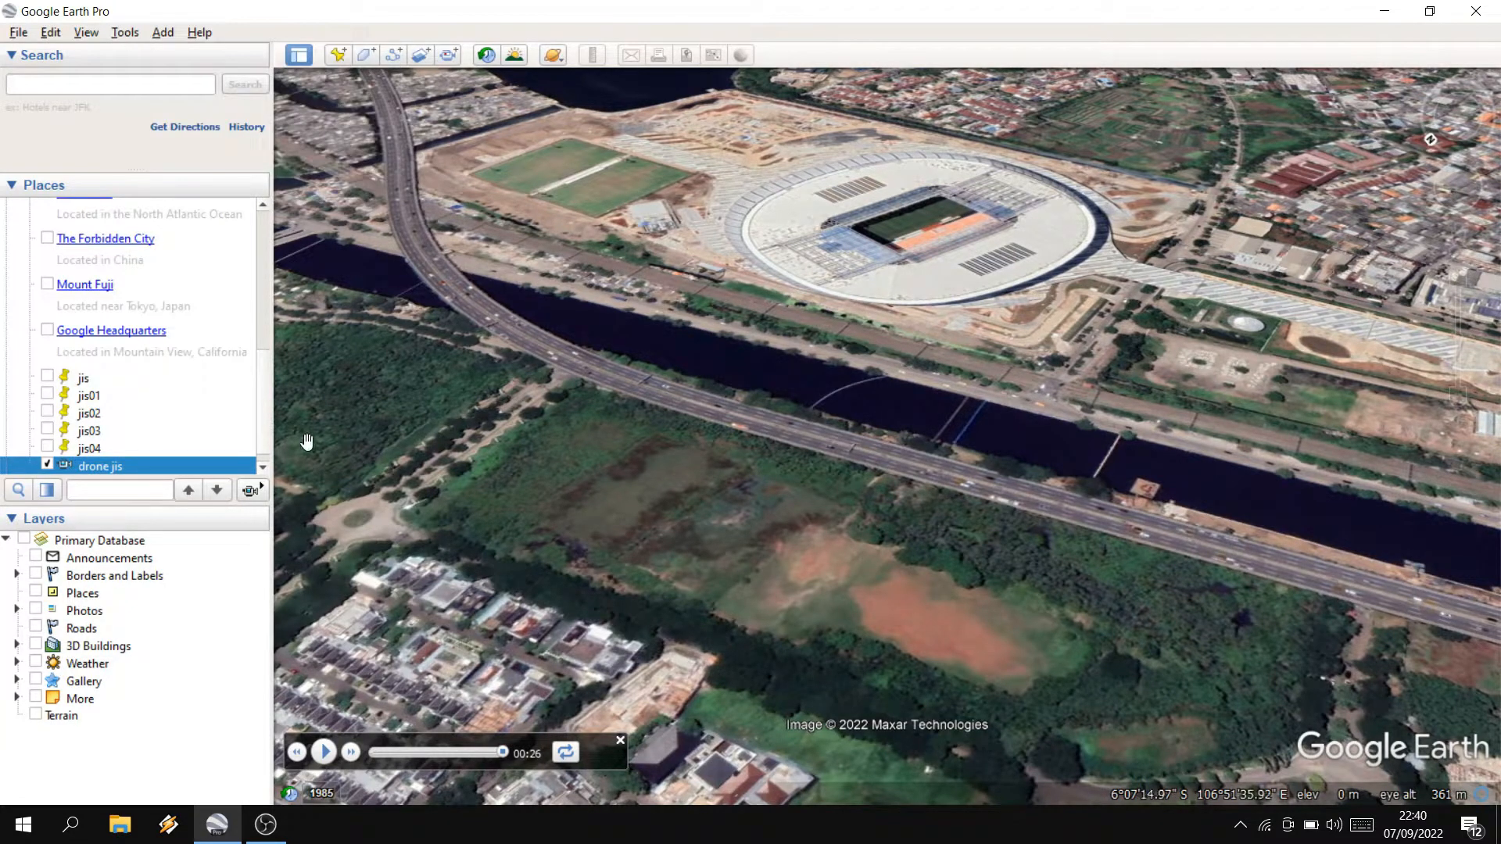
left_click(622, 740)
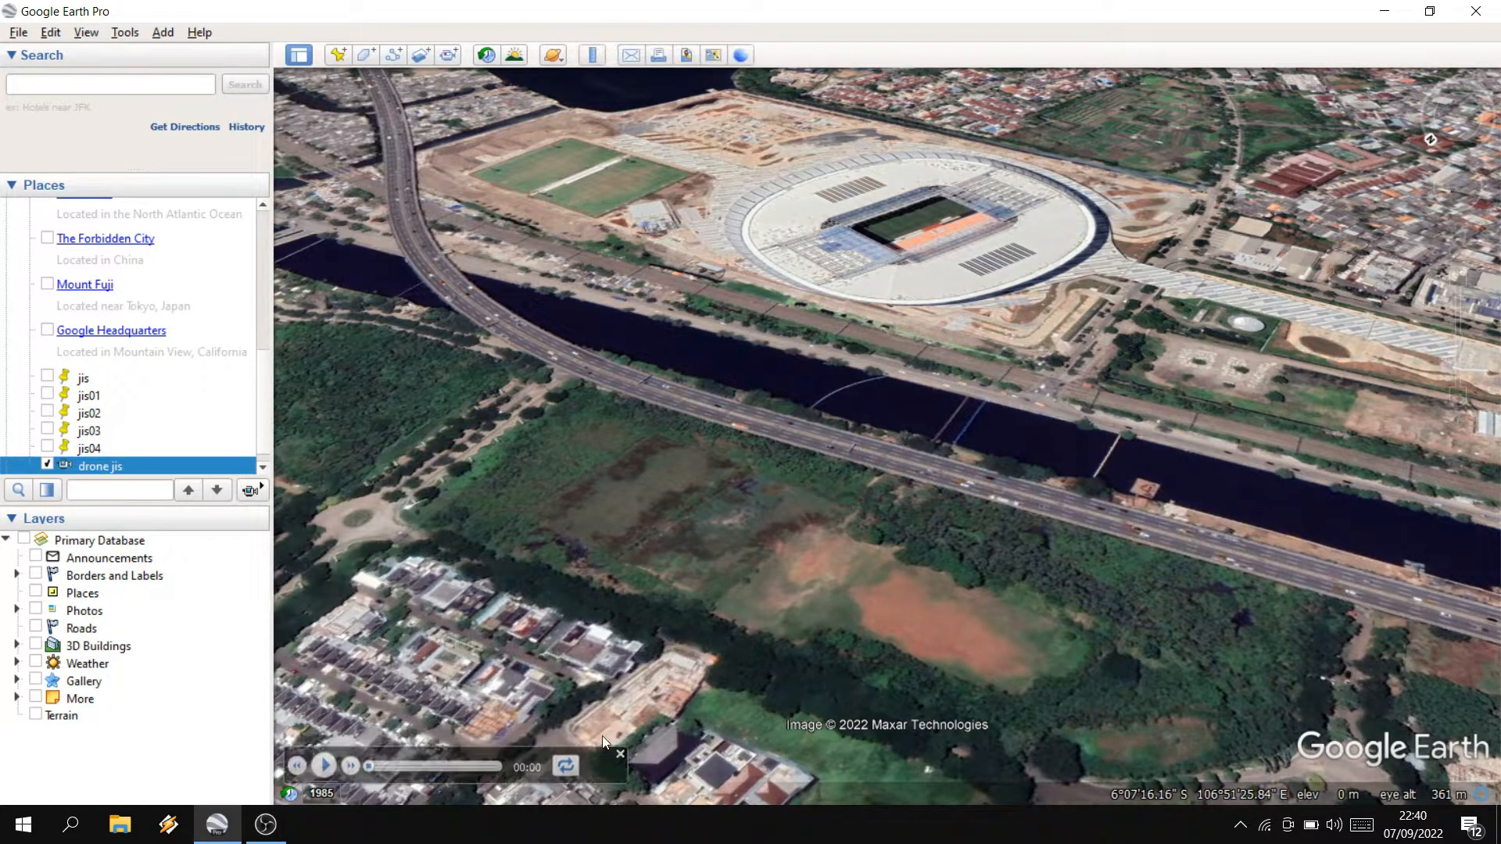
- Review the Movie Maker export settings and save location for the saved drone jis tour, without creating the movie
left_click(135, 35)
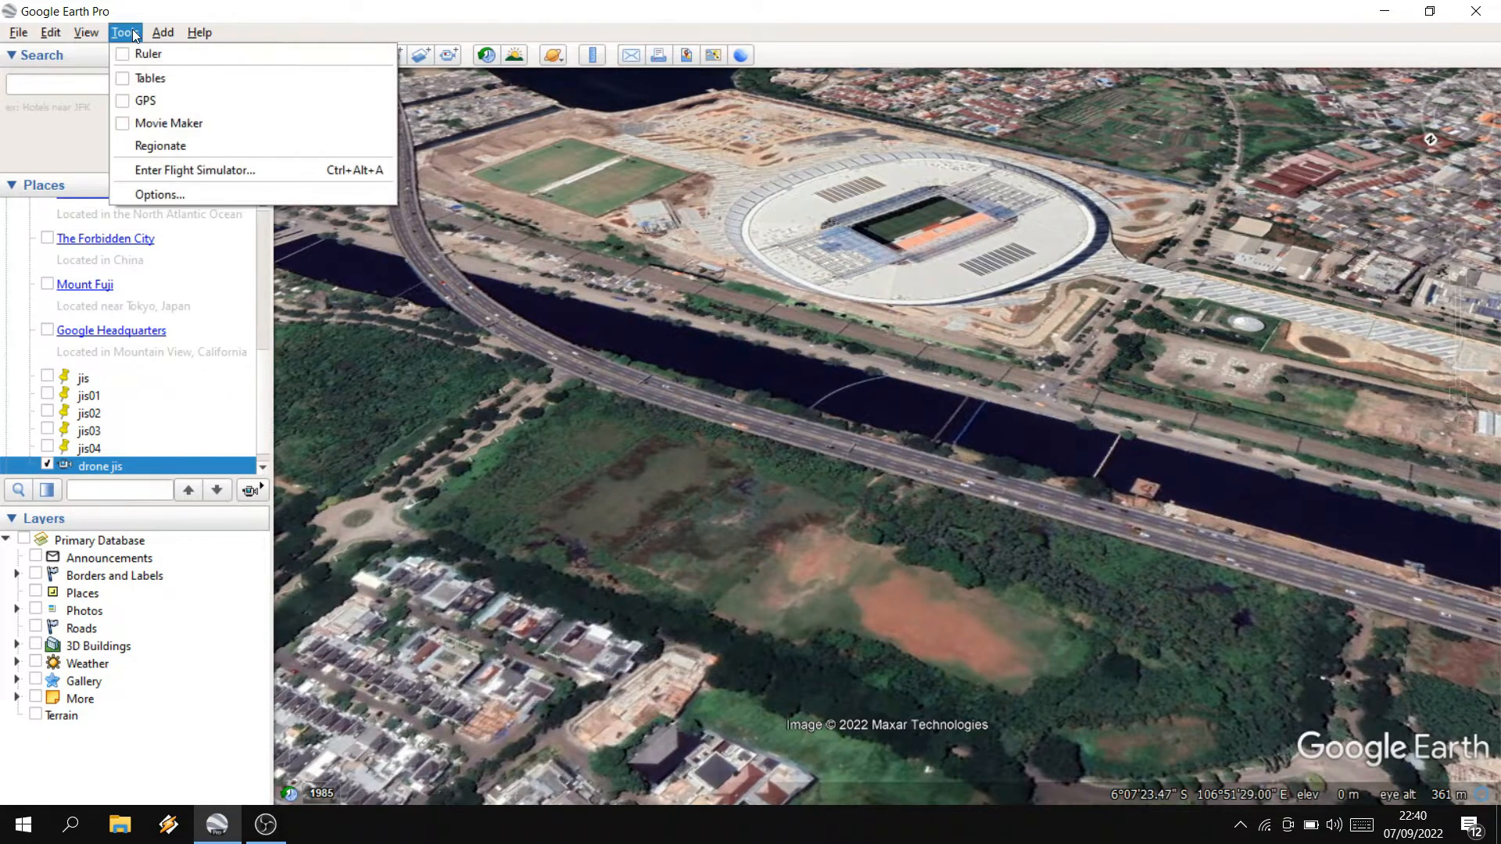
left_click(210, 122)
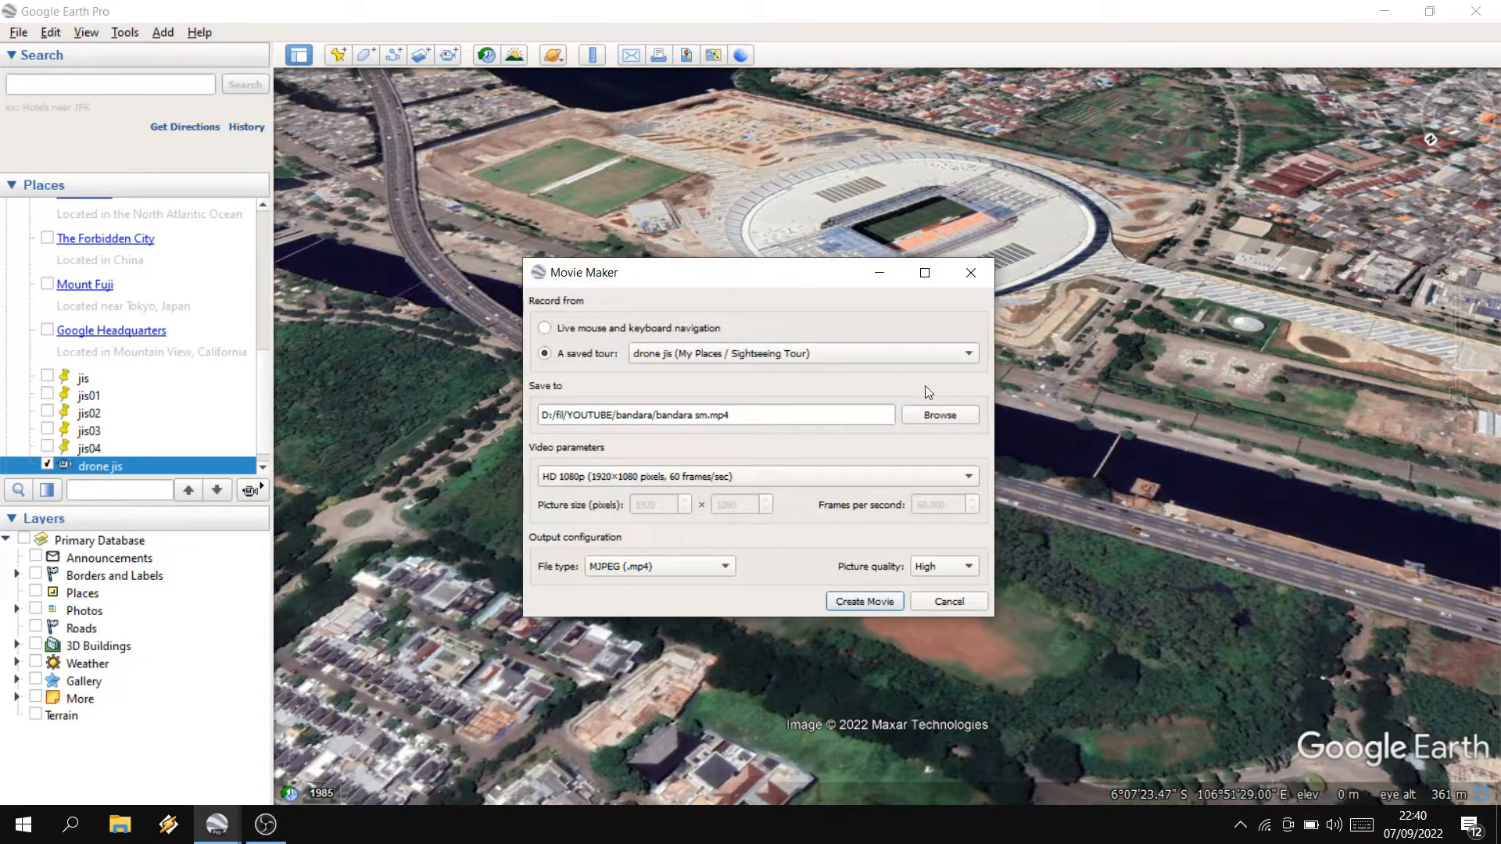
left_click(952, 422)
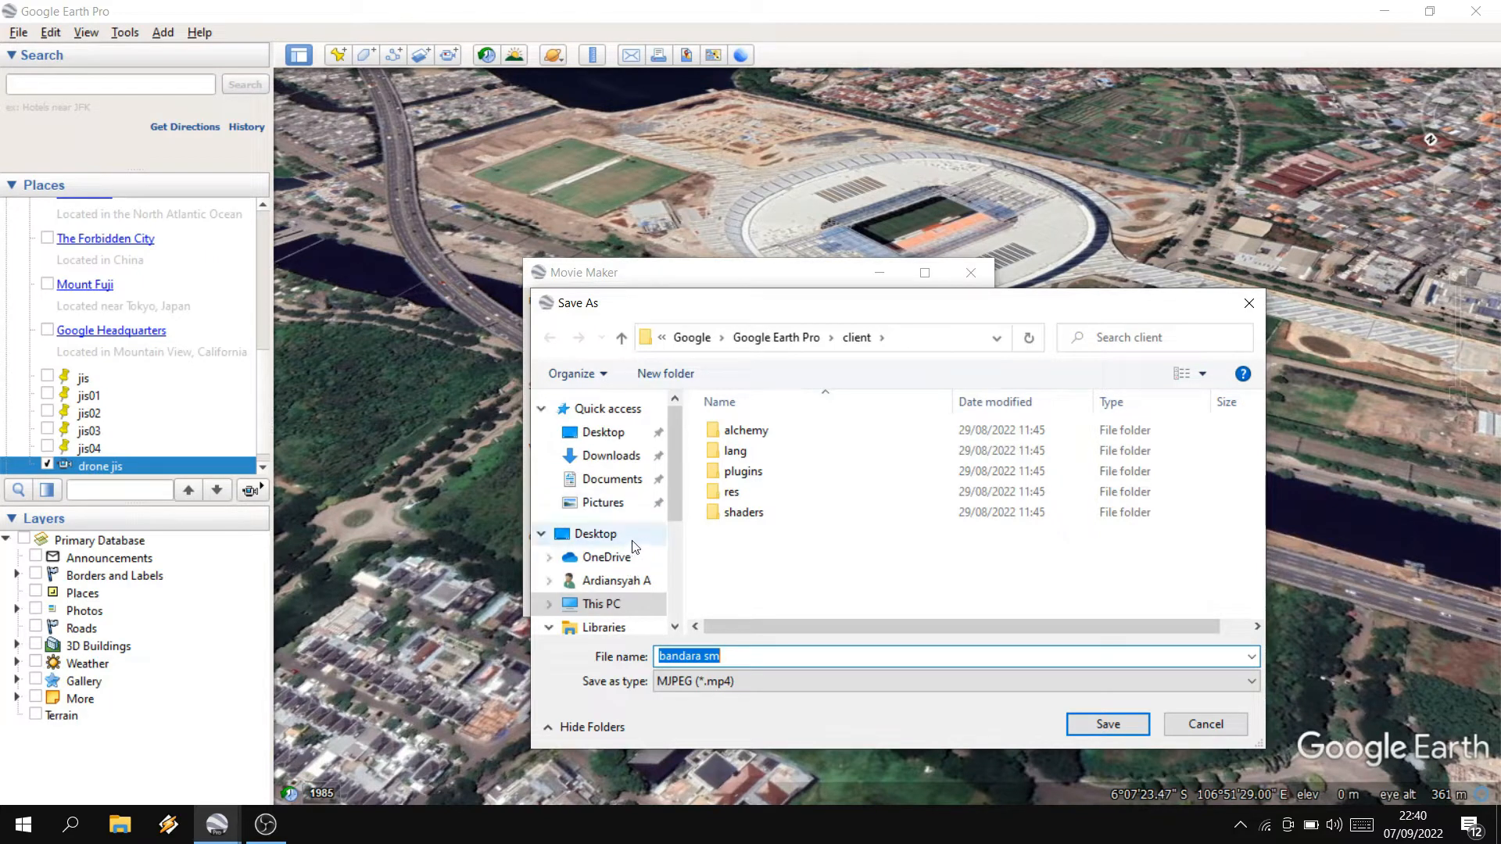
left_click(1204, 726)
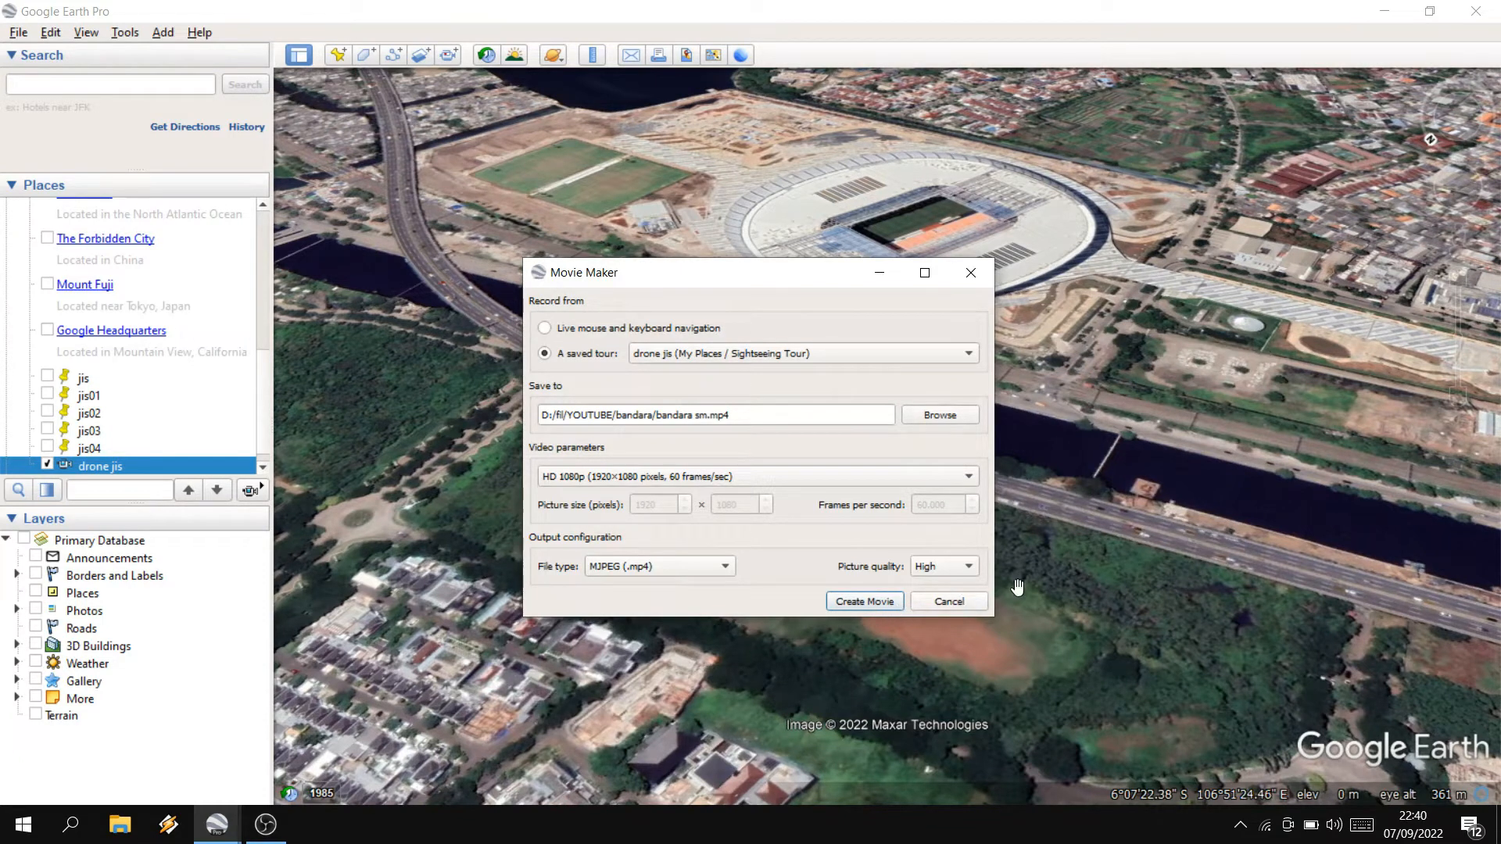
left_click(967, 603)
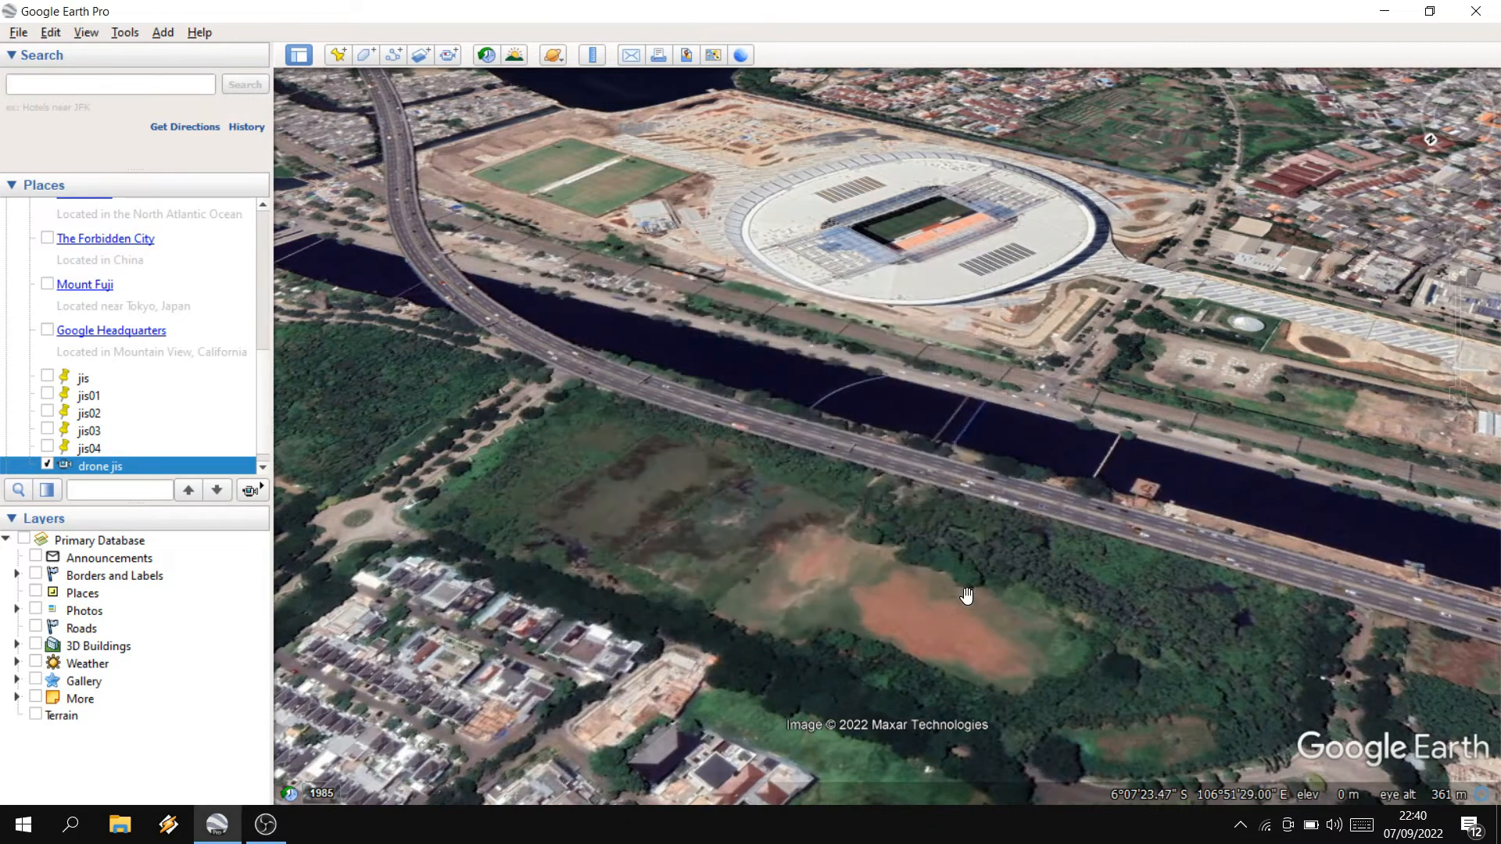